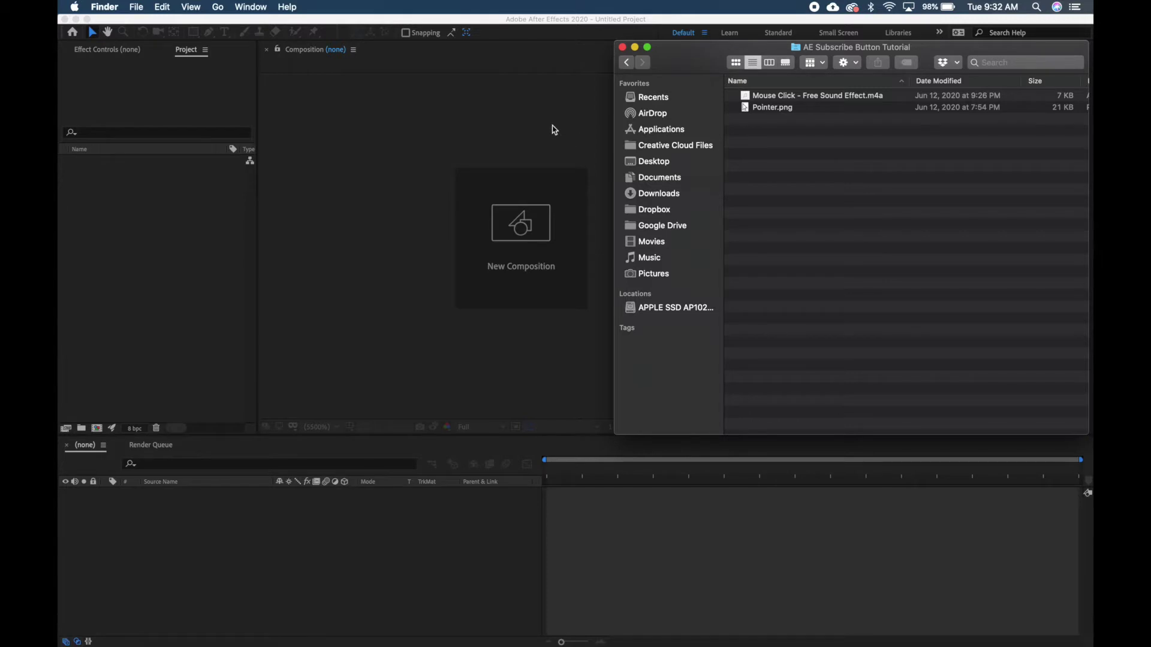
Step: Bring the empty After Effects project in front of the Finder tutorial folder
{"action": "left_click", "coordinate": [552, 129]}
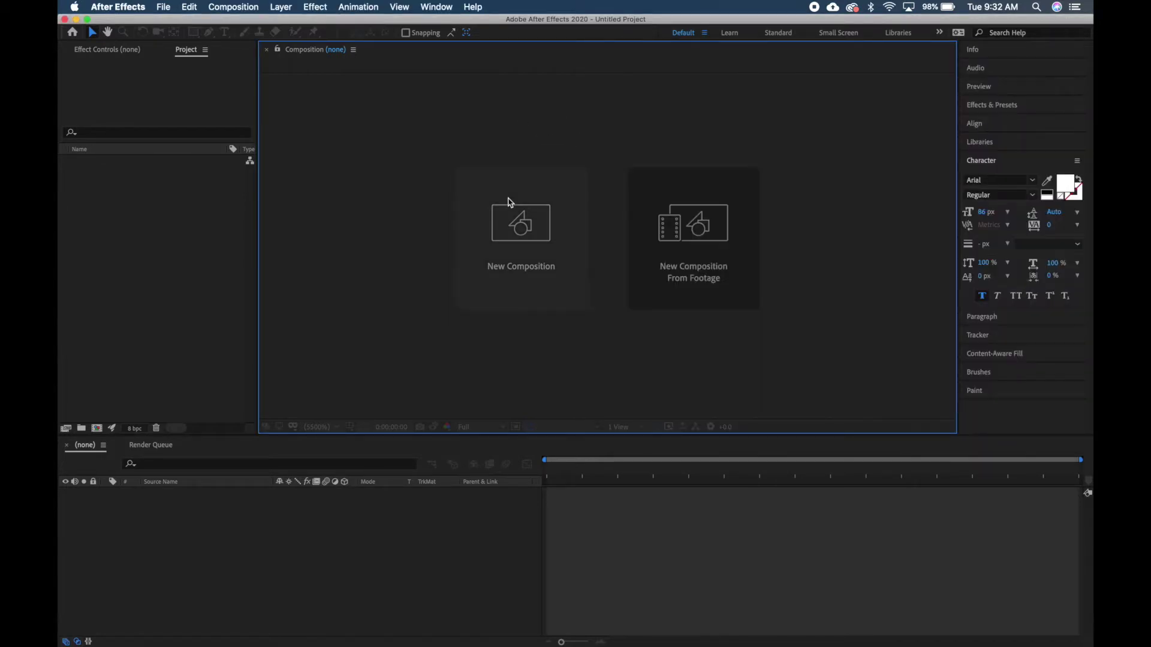
Step: Create Comp 1 at 1920×1080, 29.97 fps with a 0;00;04;00 duration
{"action": "left_click", "coordinate": [519, 241]}
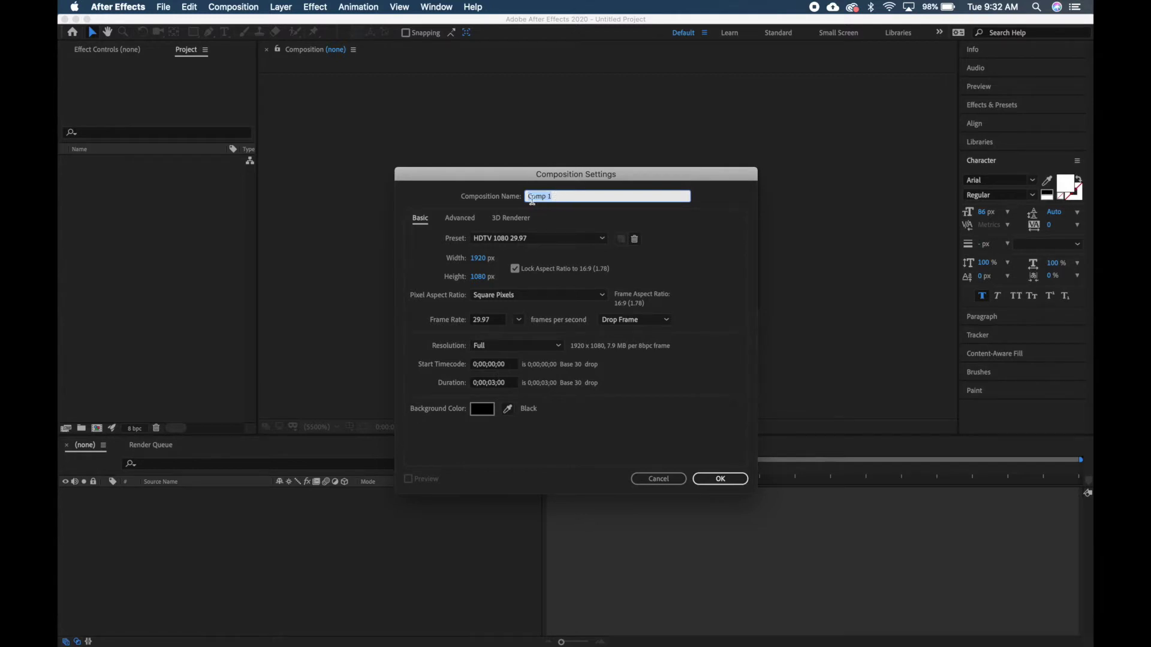
{"action": "left_click", "coordinate": [493, 384]}
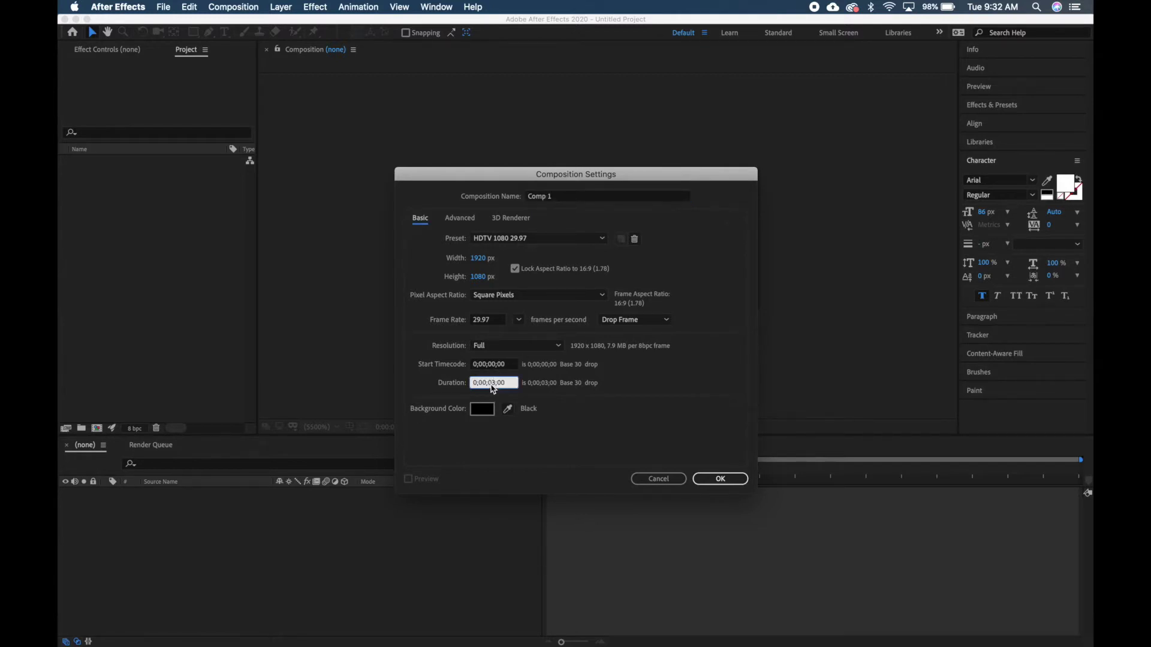
{"action": "double_click", "coordinate": [493, 382]}
{"action": "left_click", "coordinate": [496, 383]}
{"action": "left_click", "coordinate": [720, 478]}
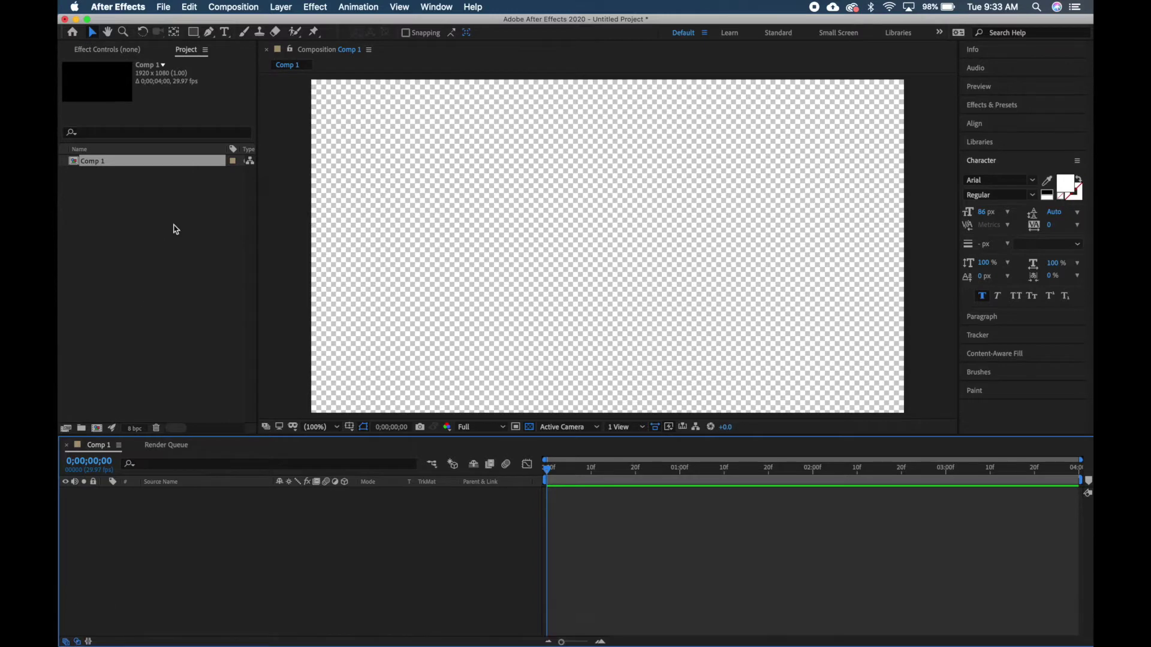
Step: Import Mouse Click - Free Sound Effect.m4a and Pointer.png from the tutorial folder into the Project panel
{"action": "left_click", "coordinate": [85, 632]}
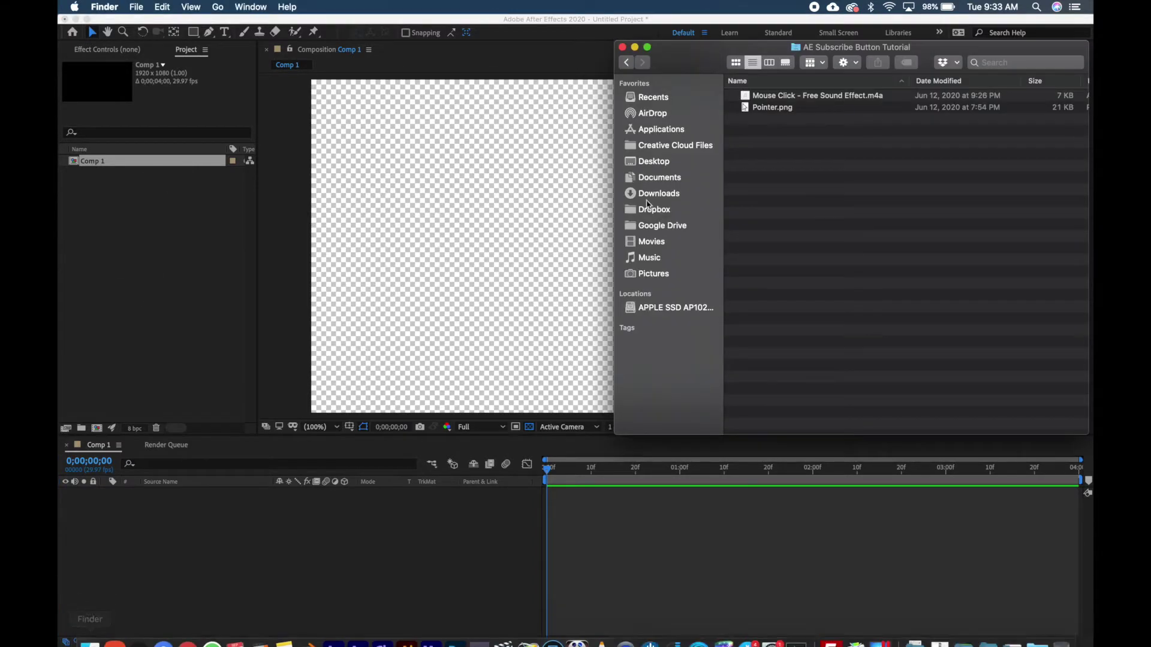
{"action": "left_click_drag", "start_coordinate": [806, 119], "coordinate": [185, 267]}
{"action": "left_click", "coordinate": [796, 101]}
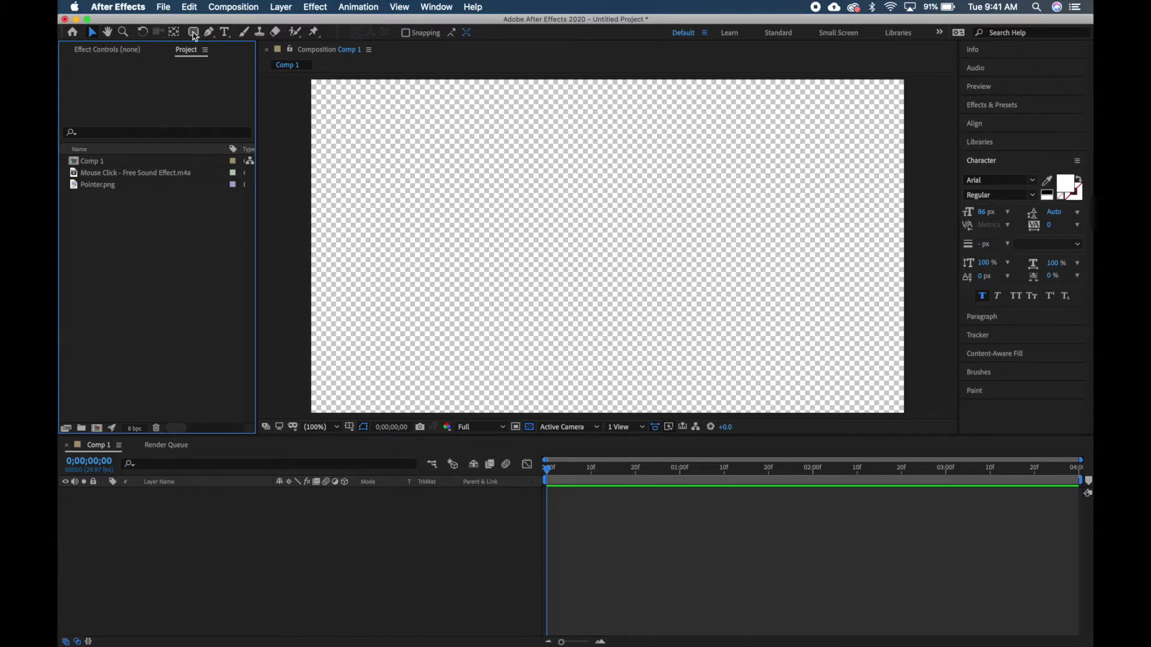
Step: Draw a rounded rectangle near the comp centre and apply the Fill effect to turn it red
{"action": "left_click_drag", "start_coordinate": [193, 38], "coordinate": [225, 50]}
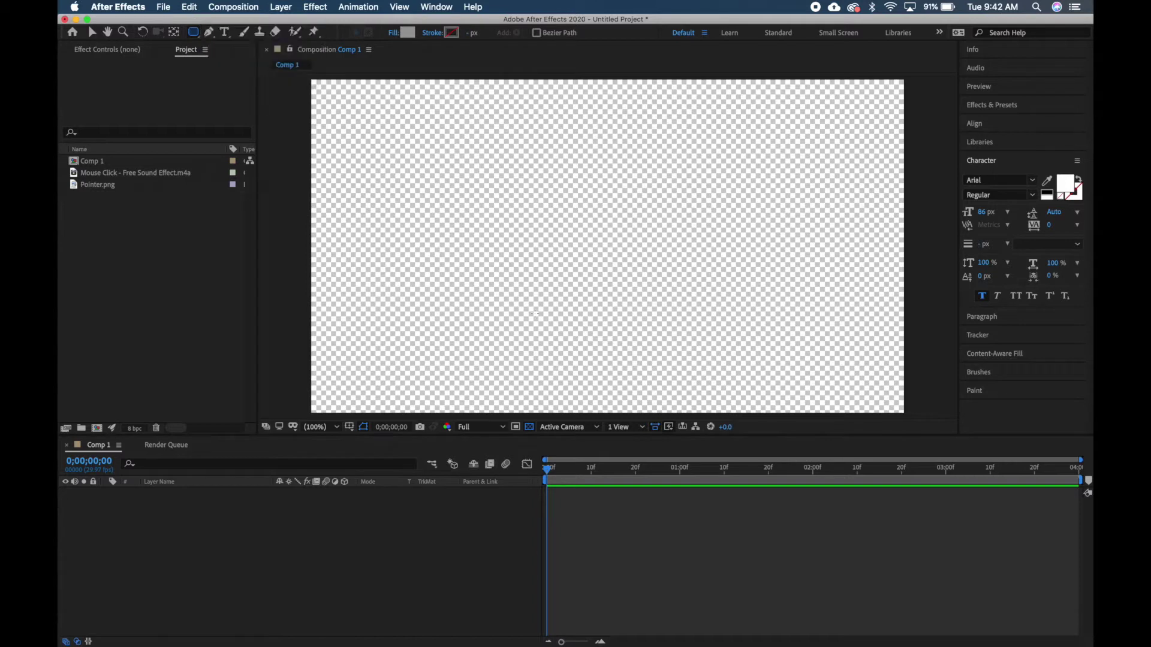
{"action": "left_click_drag", "start_coordinate": [501, 278], "coordinate": [660, 323]}
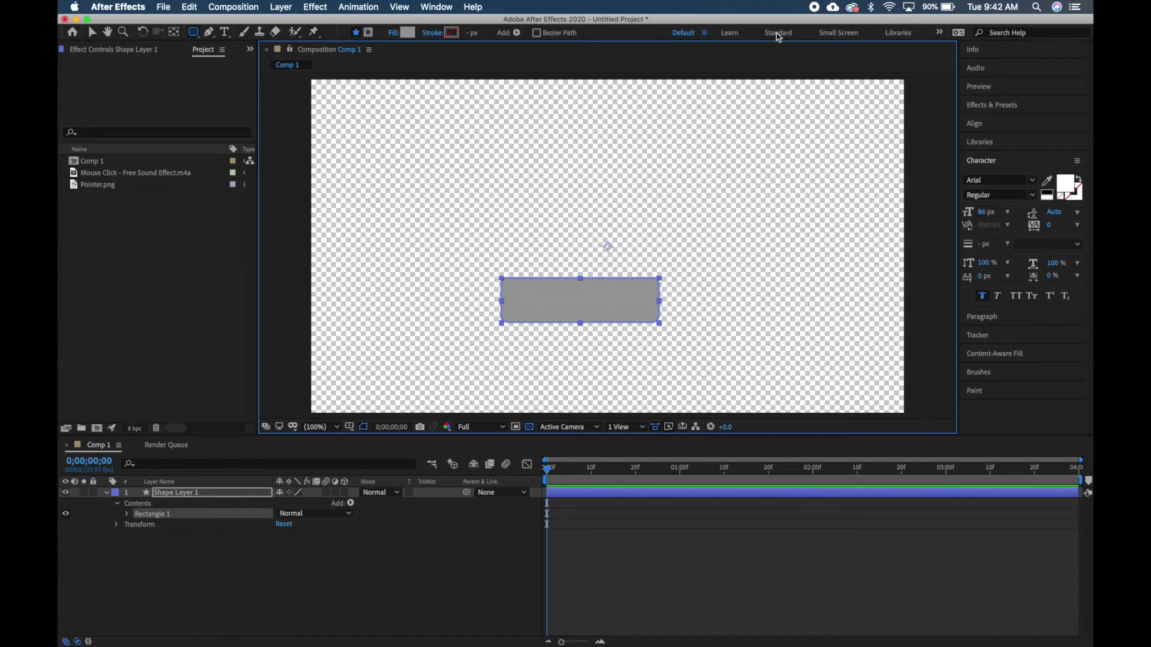
{"action": "left_click", "coordinate": [995, 107]}
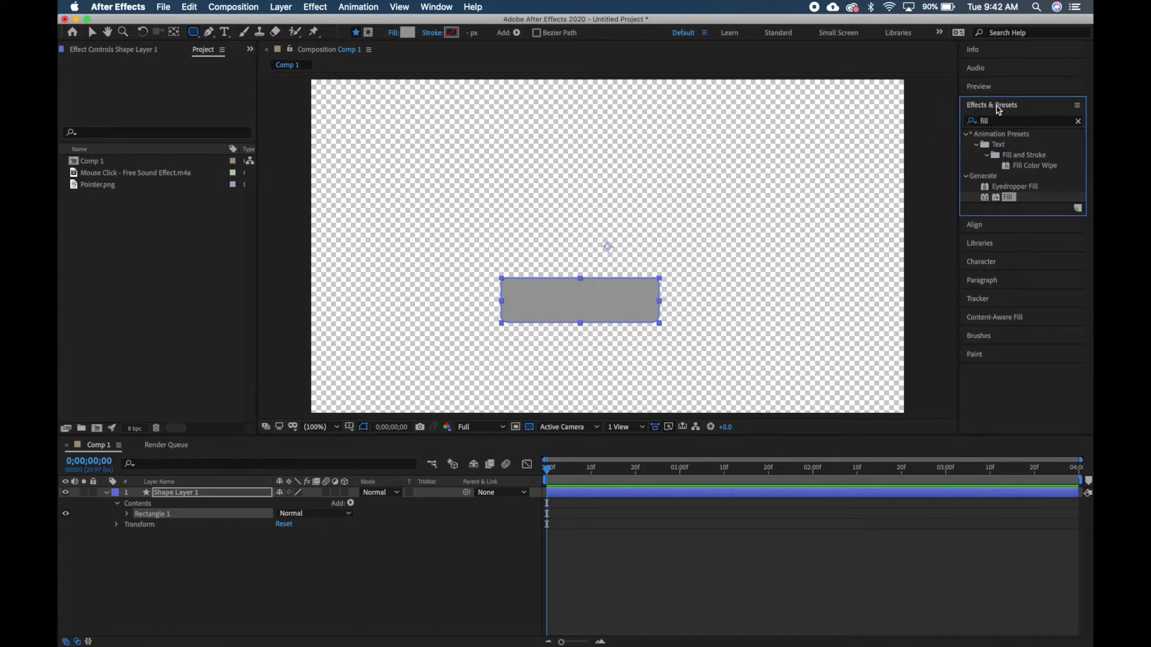
{"action": "left_click", "coordinate": [996, 121]}
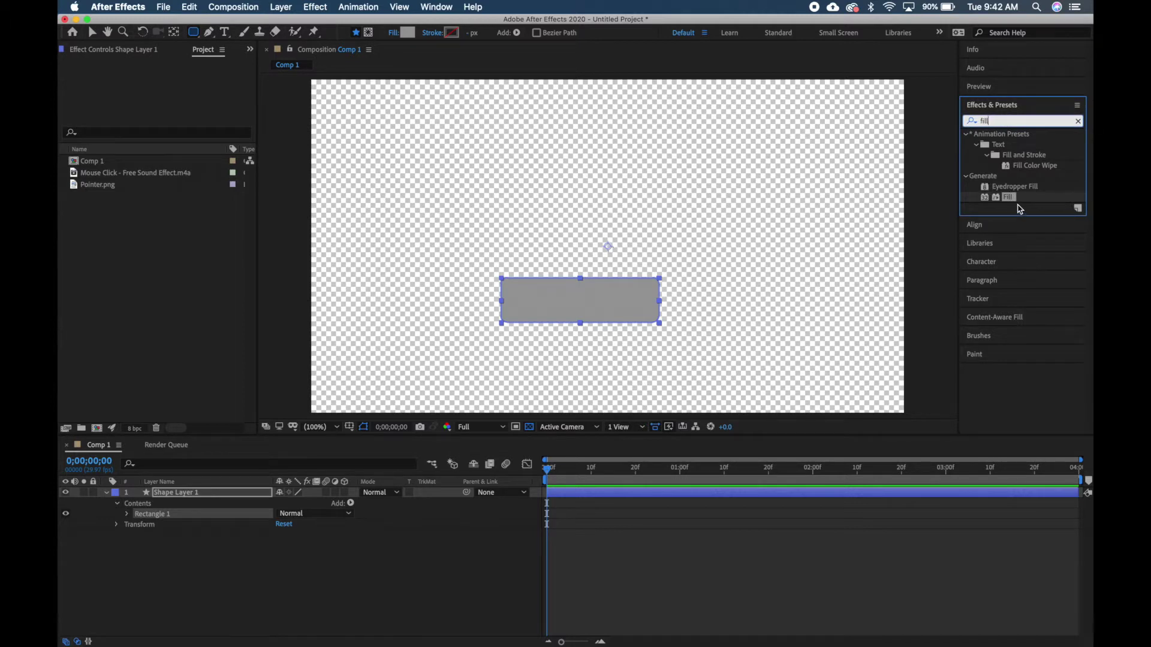
{"action": "left_click_drag", "start_coordinate": [1012, 203], "coordinate": [202, 498]}
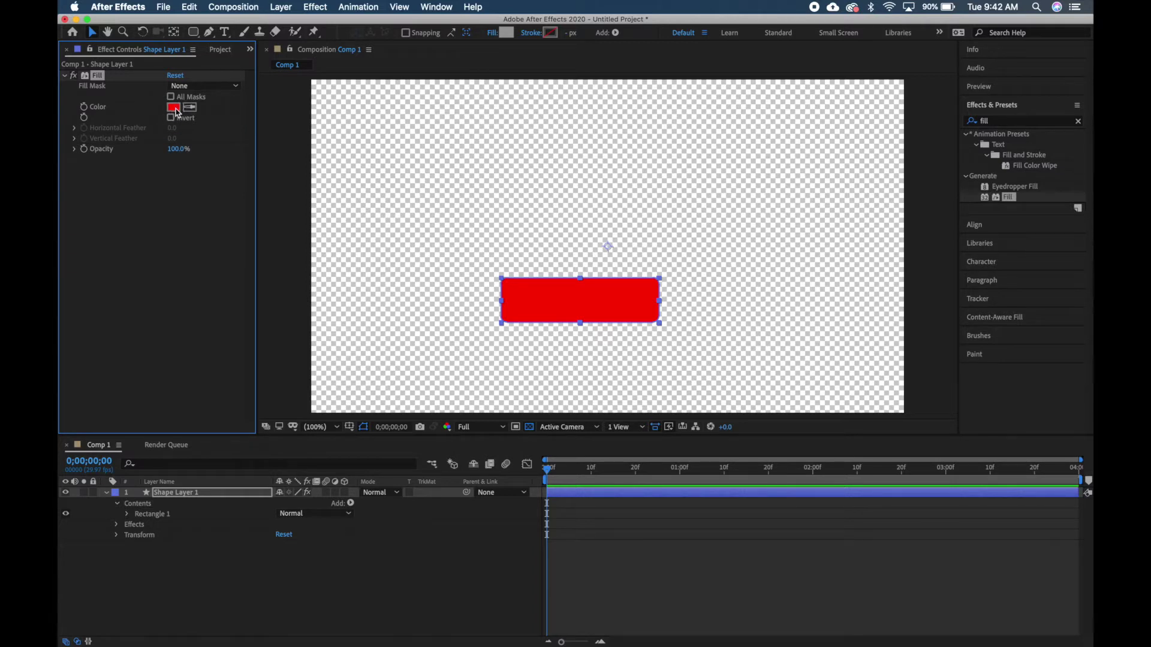
Step: Change the Fill colour to grey ABABAB by sampling it with the eyedropper
{"action": "left_click", "coordinate": [173, 108]}
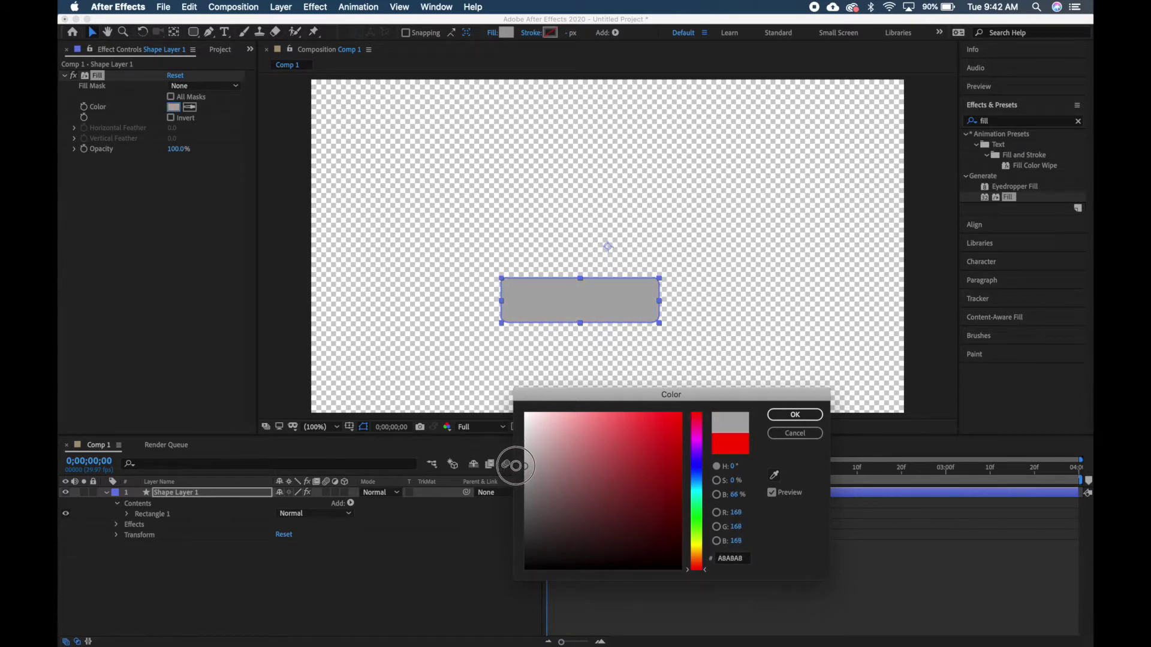
{"action": "left_click", "coordinate": [516, 466]}
{"action": "left_click", "coordinate": [792, 420]}
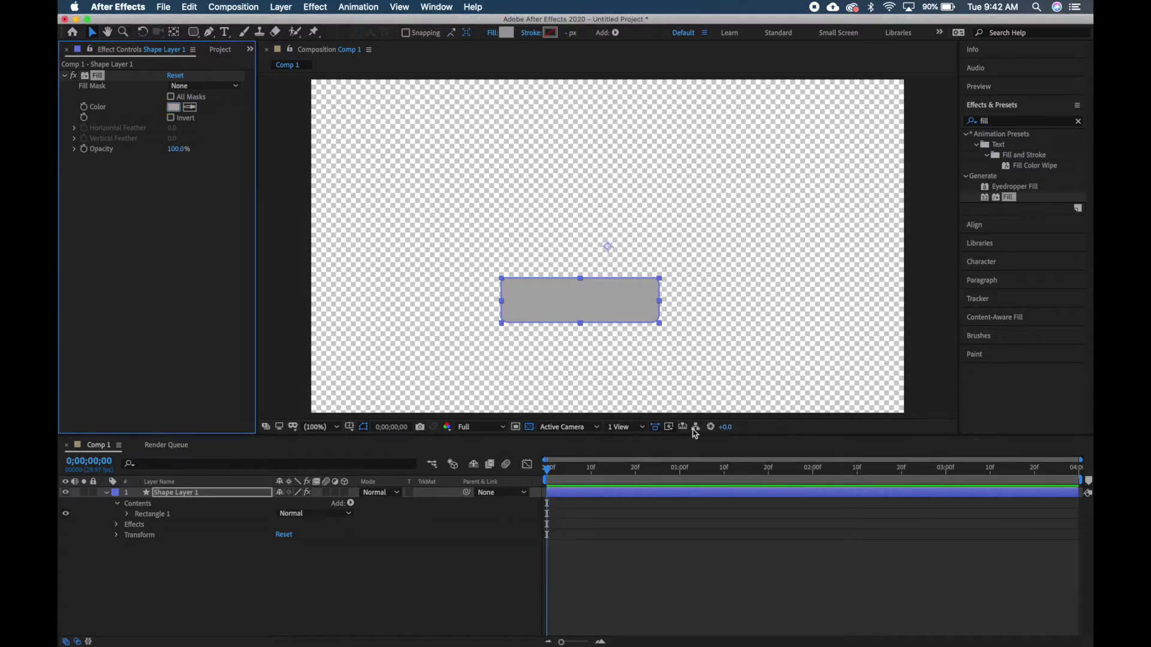
{"action": "left_click", "coordinate": [183, 496]}
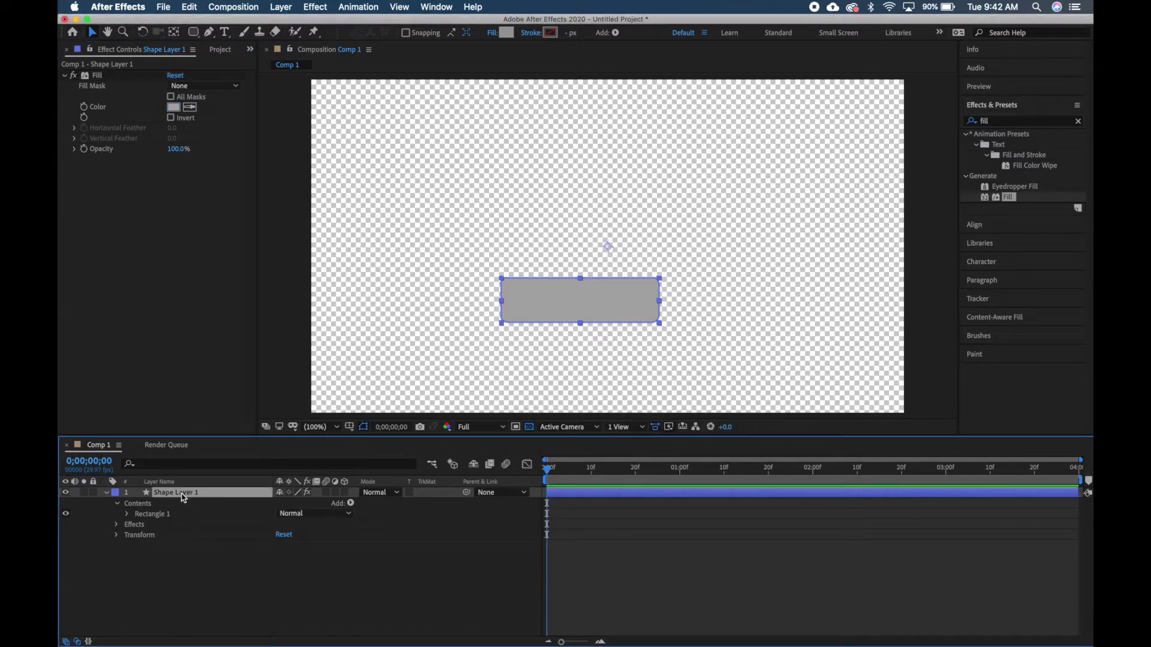
Step: Rename Shape Layer 1 to Button
{"action": "right_click", "coordinate": [182, 497]}
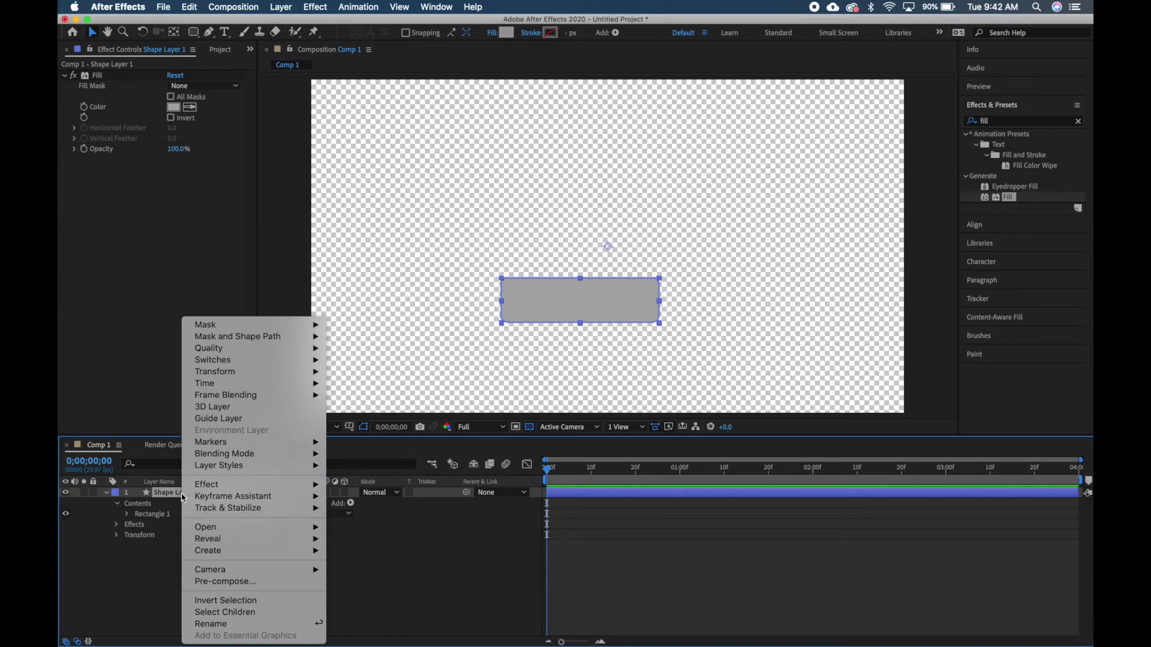
{"action": "left_click", "coordinate": [210, 624]}
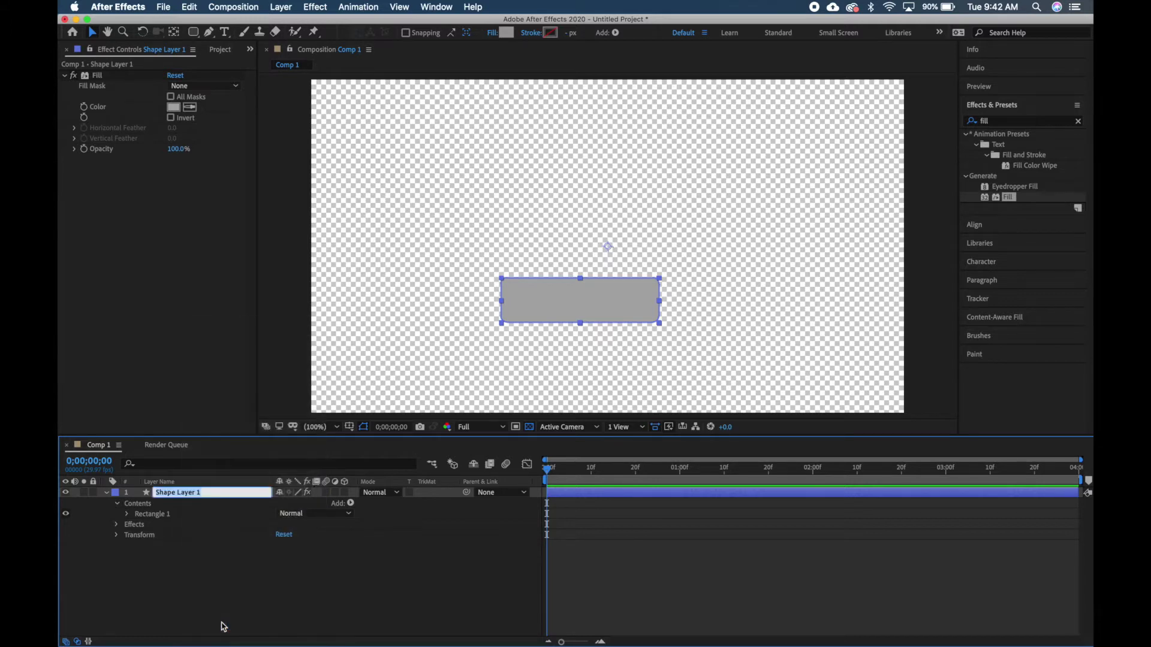
{"action": "type", "text": "Button"}
{"action": "key", "text": "Return"}
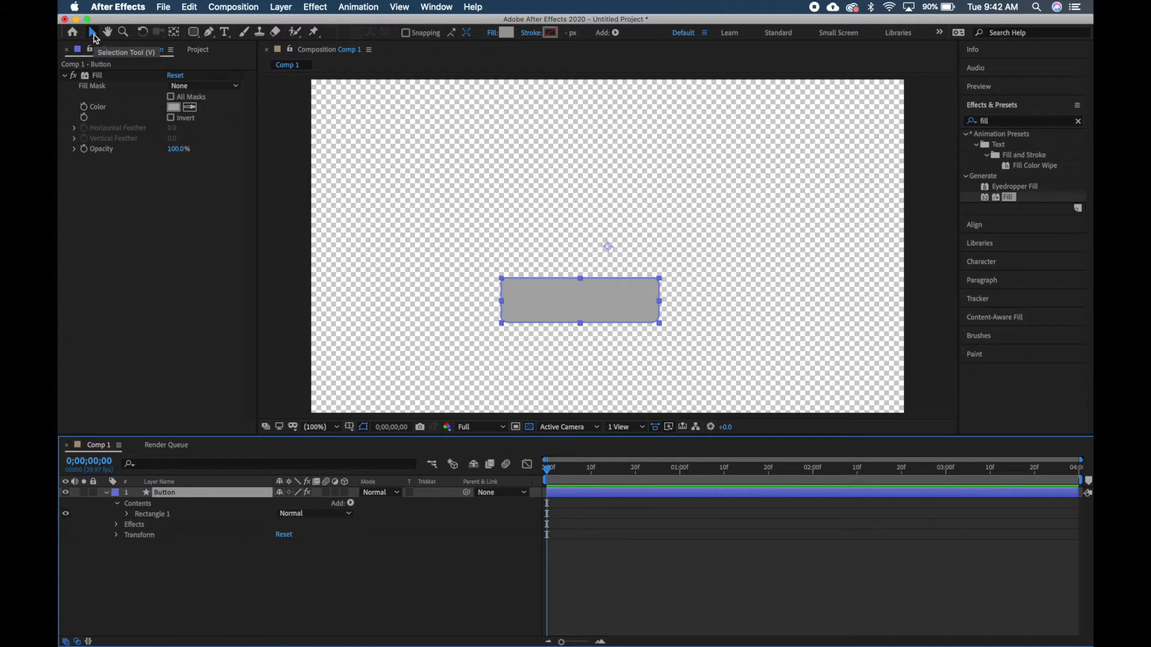
Step: Move the grey button to the lower right and add a text layer via Layer > New > Text
{"action": "left_click_drag", "start_coordinate": [541, 304], "coordinate": [761, 376]}
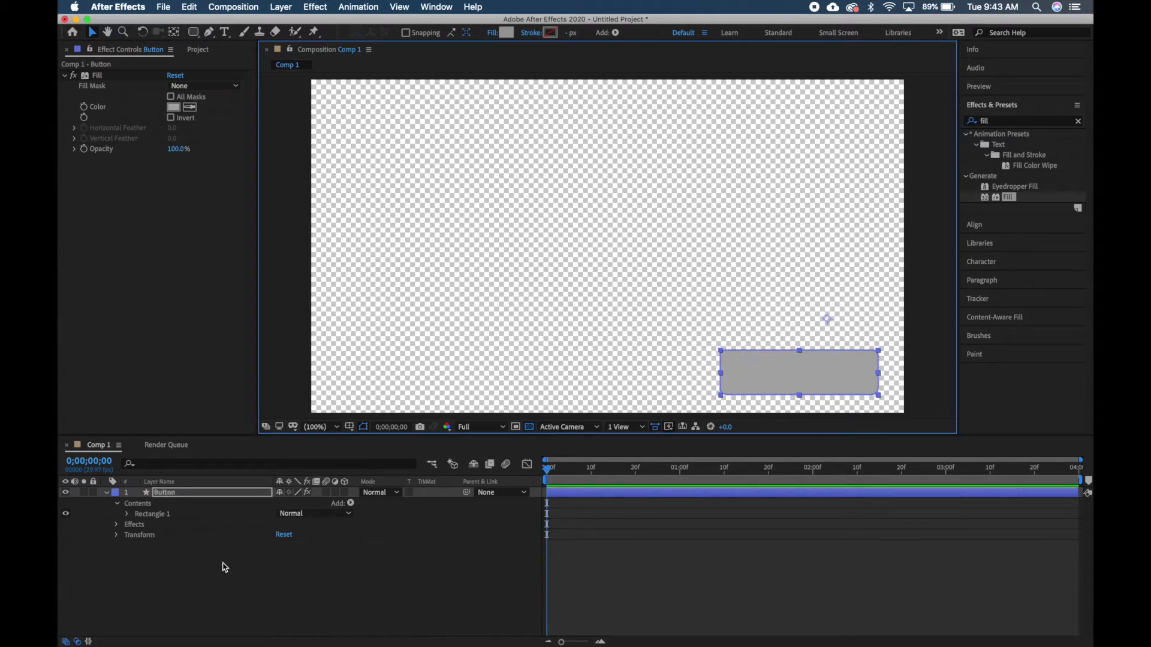
{"action": "left_click", "coordinate": [285, 9]}
{"action": "mouse_move", "coordinate": [294, 22]}
{"action": "left_click", "coordinate": [426, 26]}
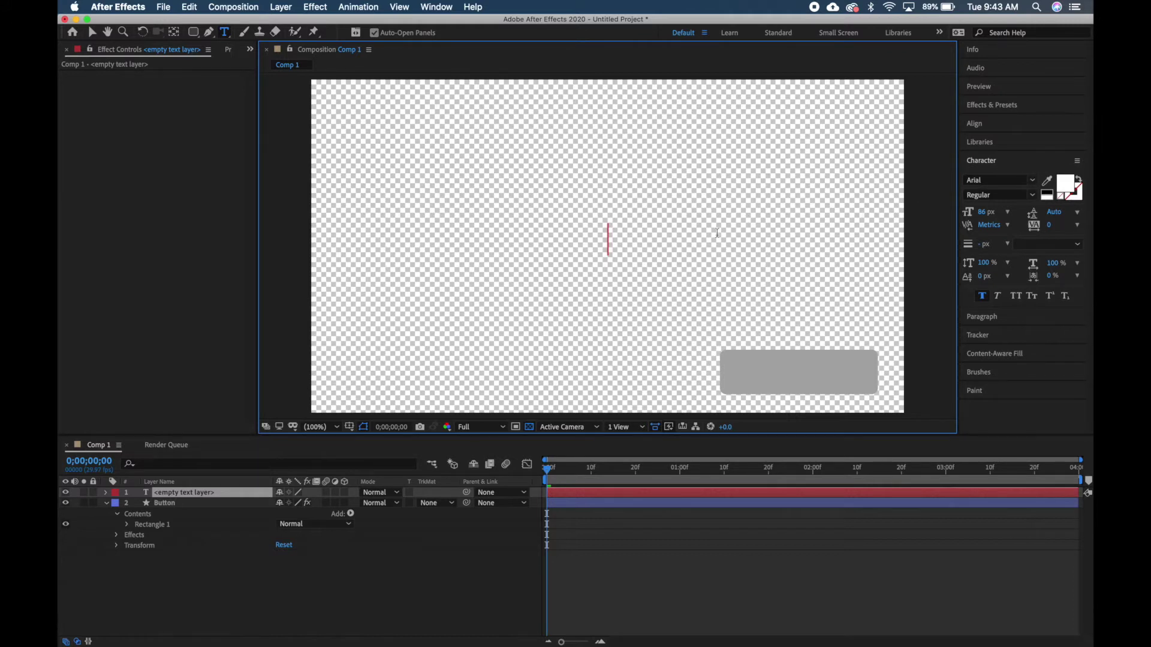
Step: Type SUBSCRIBE and drag the text onto the grey button, centring it
{"action": "type", "text": "SUBSCR"}
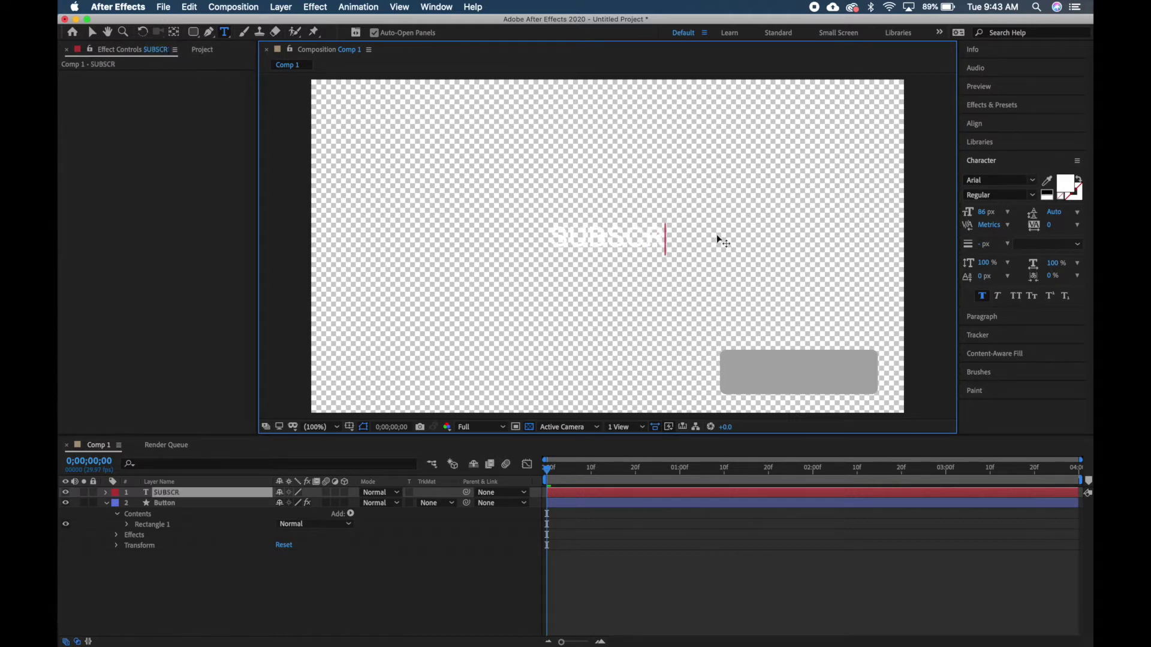
{"action": "type", "text": "IBE"}
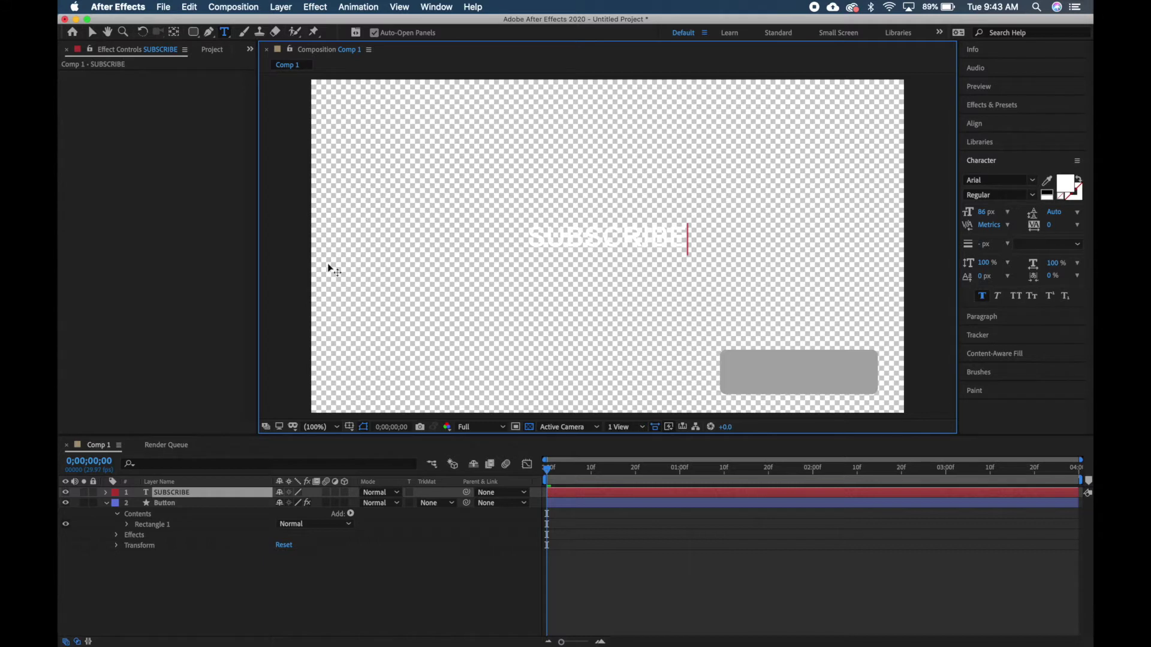
{"action": "left_click", "coordinate": [93, 33]}
{"action": "left_click_drag", "start_coordinate": [574, 242], "coordinate": [755, 376]}
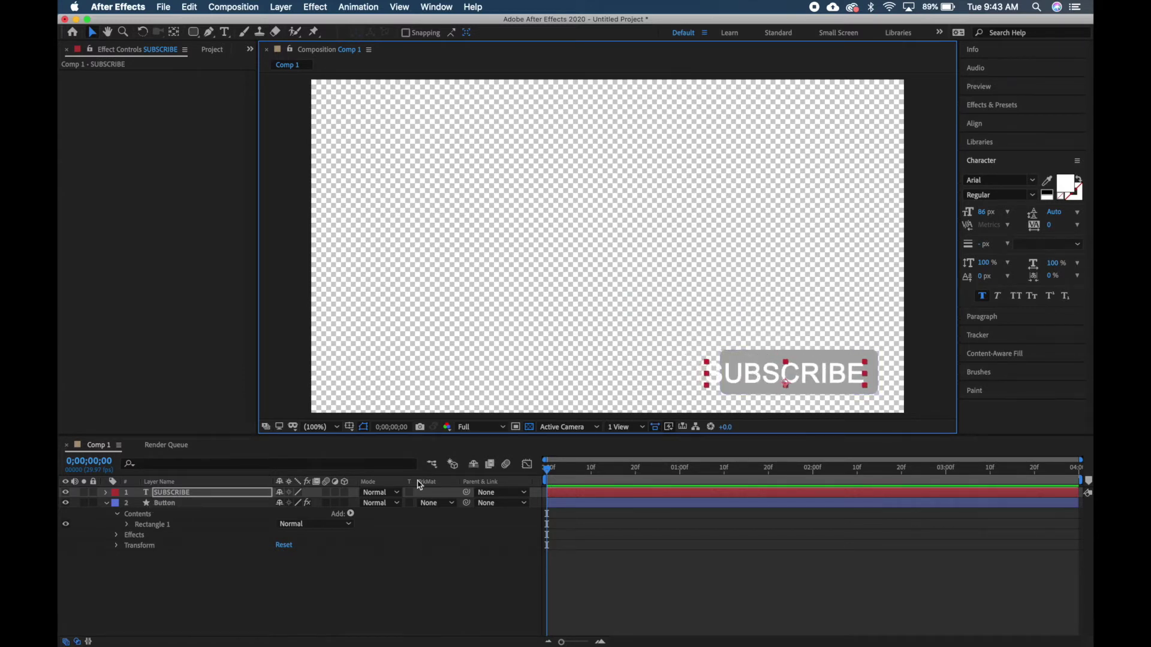
{"action": "left_click_drag", "start_coordinate": [750, 373], "coordinate": [762, 377]}
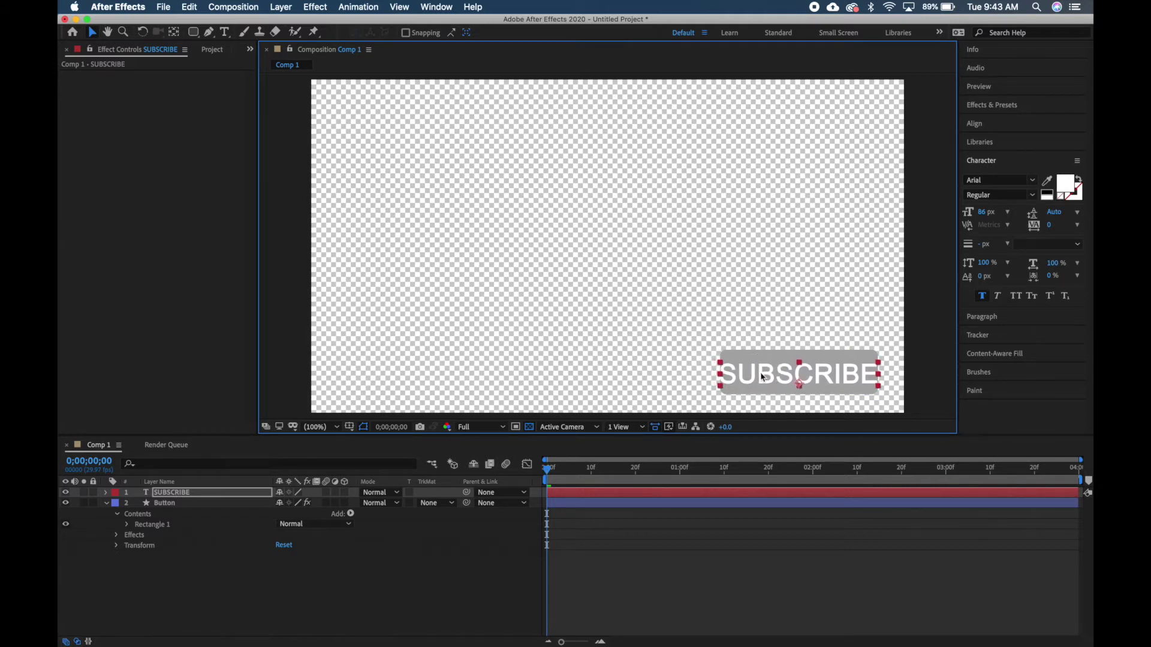
{"action": "left_click", "coordinate": [169, 498]}
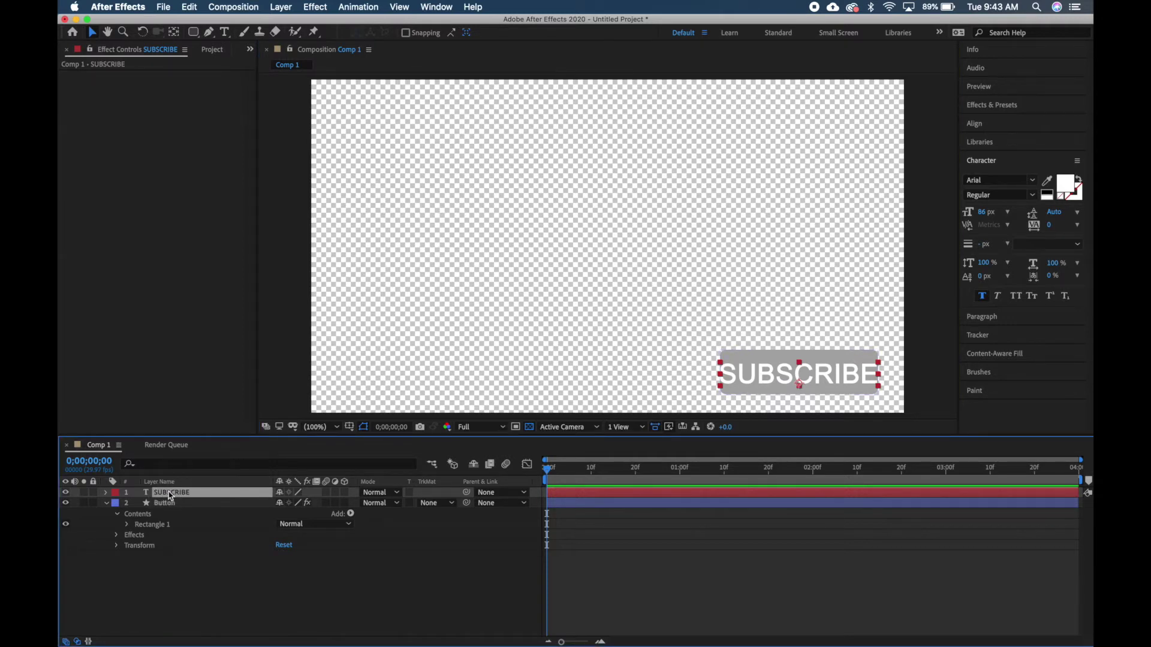
Step: Scale the SUBSCRIBE text down to 91%
{"action": "key", "text": "s"}
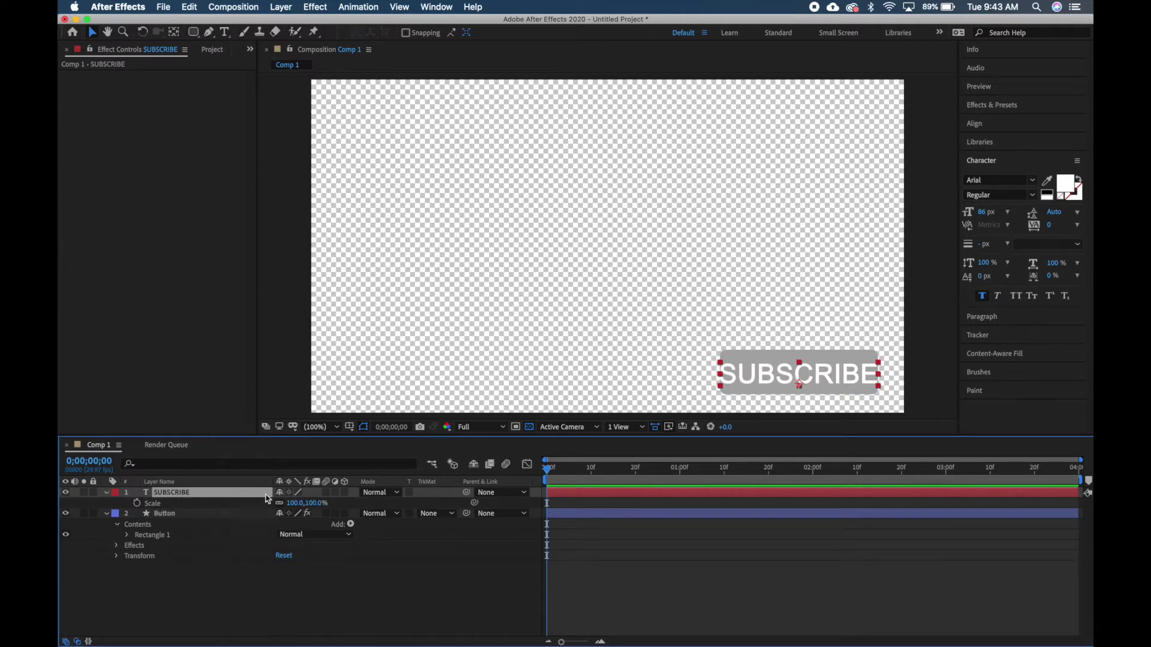
{"action": "left_click", "coordinate": [296, 503]}
{"action": "left_click_drag", "start_coordinate": [296, 503], "coordinate": [295, 505]}
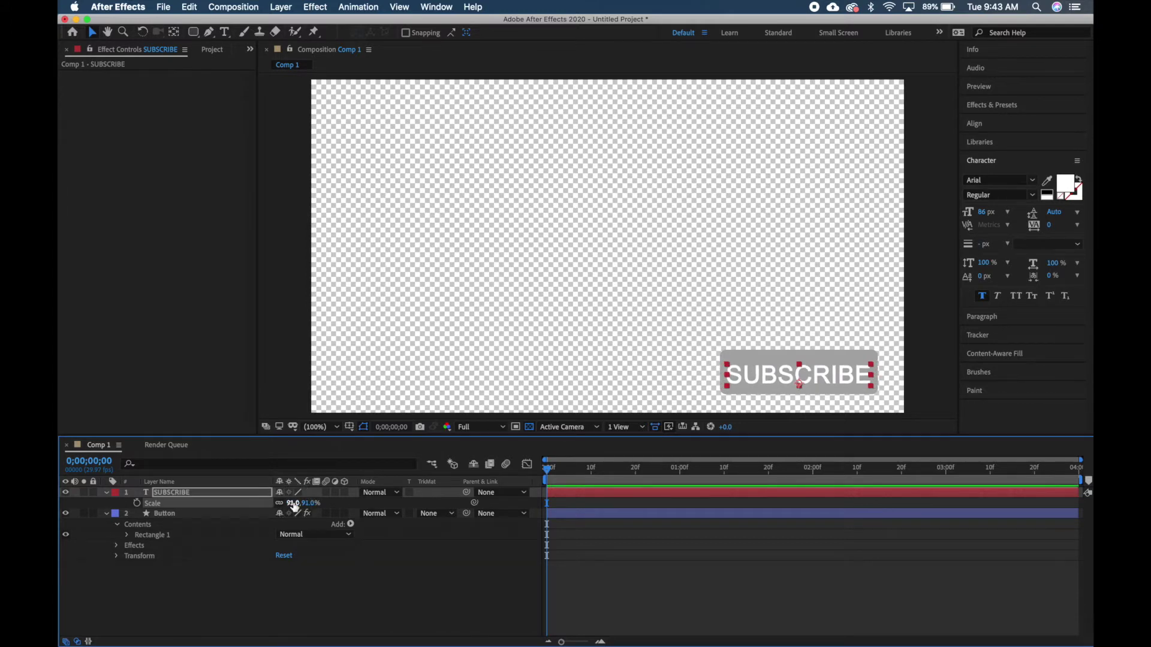
Step: Set the SUBSCRIBE text's Position to 1580, 979
{"action": "key", "text": "p"}
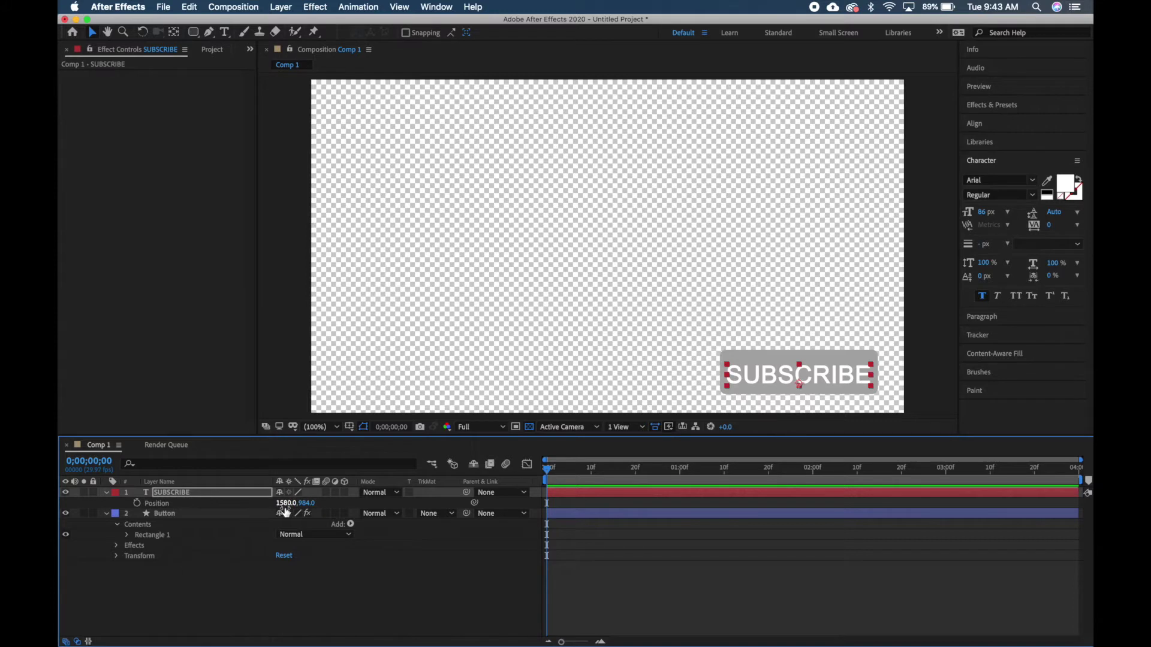
{"action": "left_click", "coordinate": [286, 503]}
{"action": "left_click", "coordinate": [312, 504]}
{"action": "key", "text": "Return"}
{"action": "left_click_drag", "start_coordinate": [307, 508], "coordinate": [304, 506]}
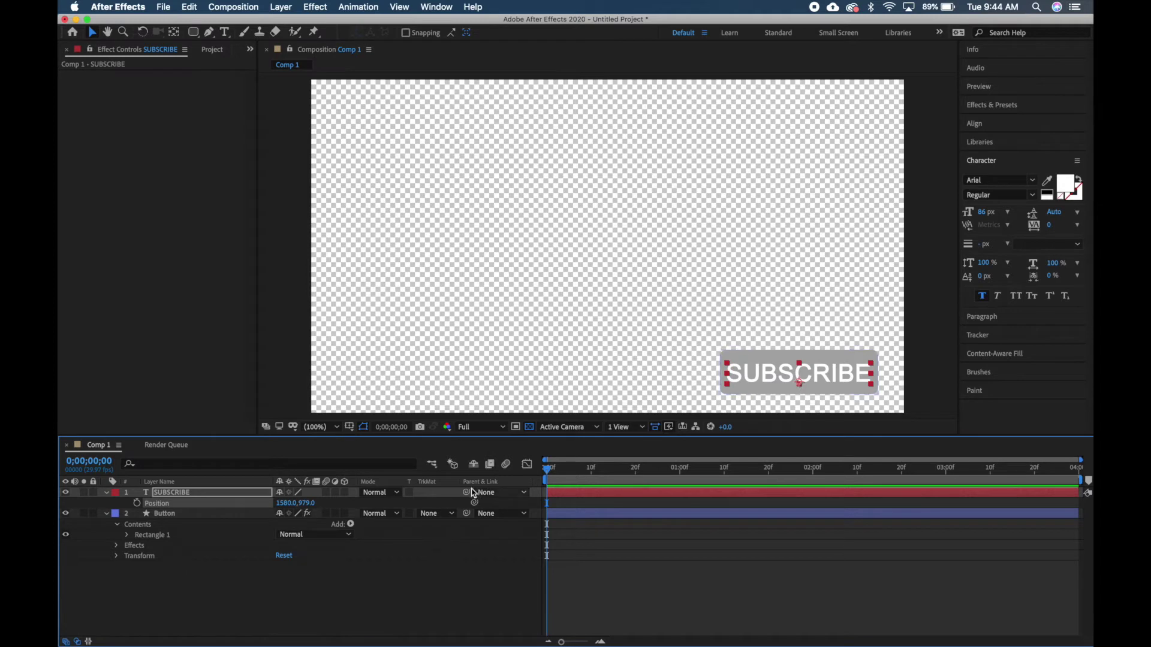
Step: Parent SUBSCRIBE to Button, then set Button's Position to 2278, 774, just off-screen right
{"action": "left_click_drag", "start_coordinate": [467, 493], "coordinate": [249, 523]}
{"action": "left_click_drag", "start_coordinate": [232, 519], "coordinate": [208, 518]}
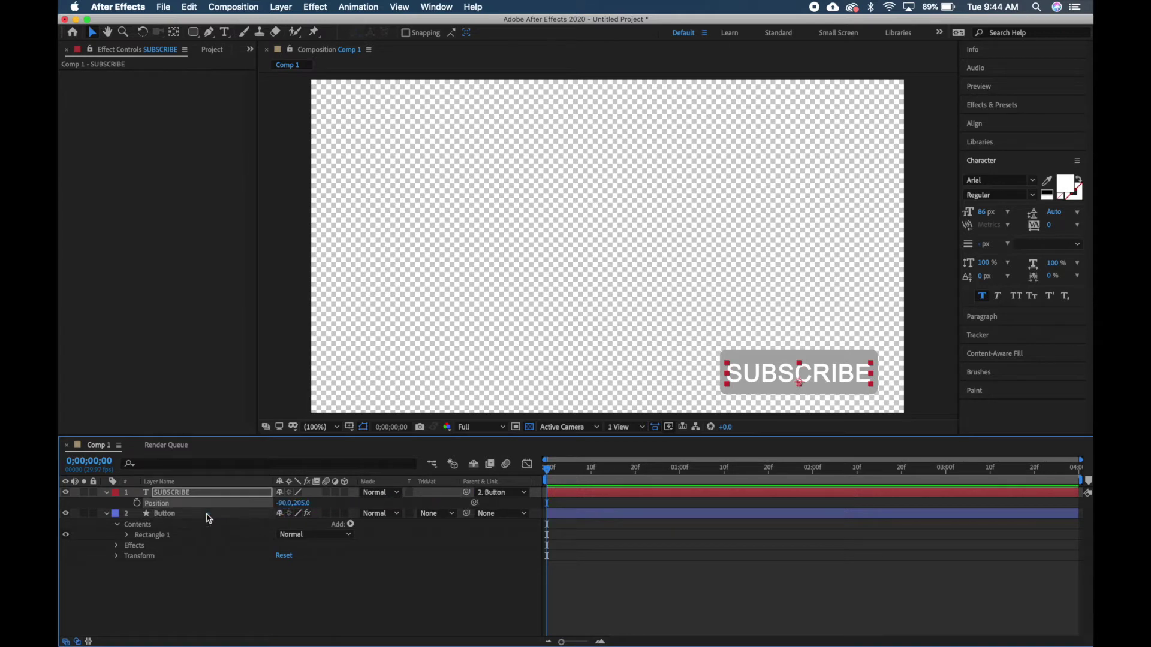
{"action": "left_click", "coordinate": [116, 558]}
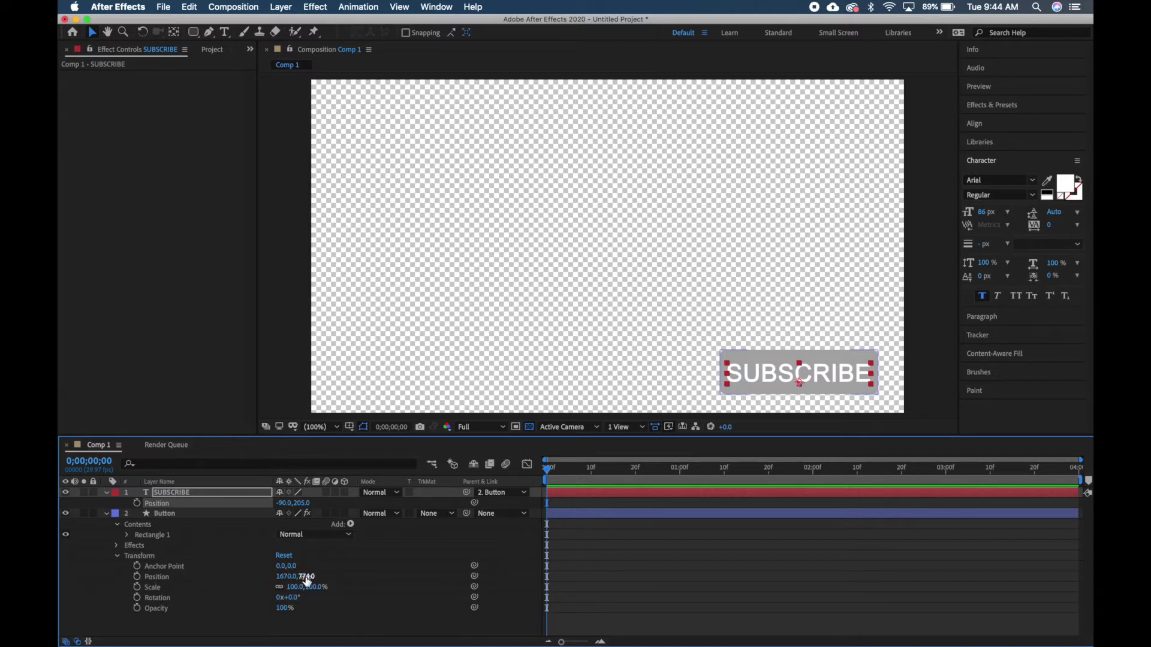
{"action": "left_click_drag", "start_coordinate": [287, 578], "coordinate": [372, 579]}
{"action": "left_click_drag", "start_coordinate": [288, 576], "coordinate": [416, 587]}
{"action": "left_click_drag", "start_coordinate": [547, 465], "coordinate": [519, 467]}
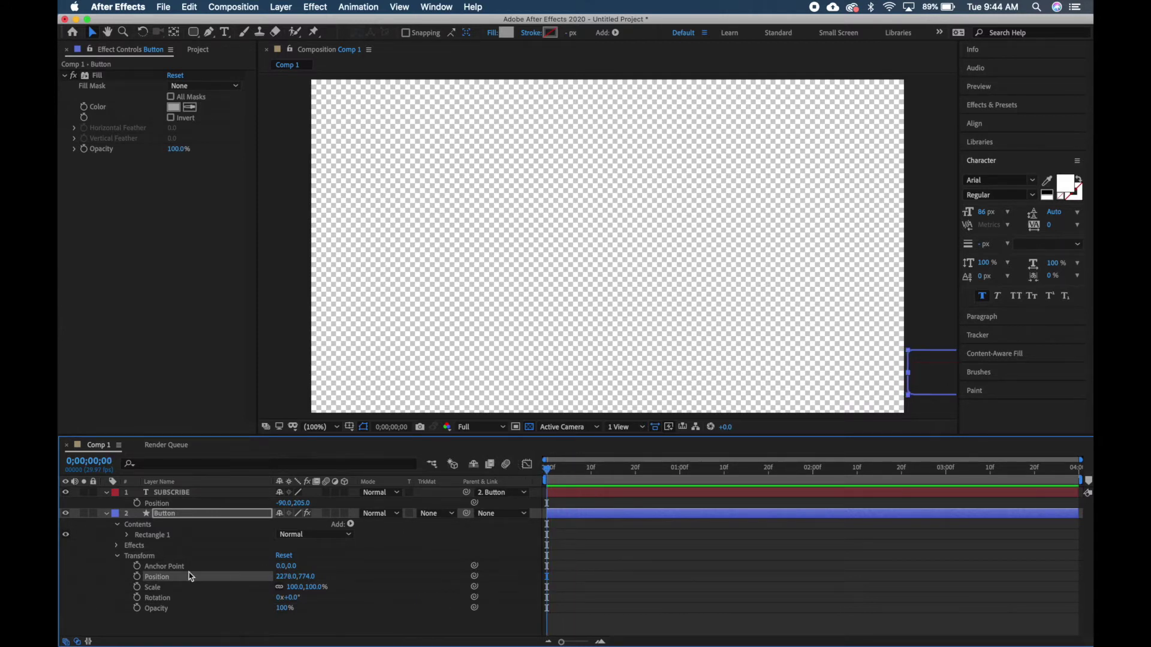
Step: Keyframe the button's Position at 2278, 774 at 0s, then scrub X to 2057 at 1 second
{"action": "left_click", "coordinate": [137, 577]}
{"action": "left_click_drag", "start_coordinate": [545, 466], "coordinate": [680, 478]}
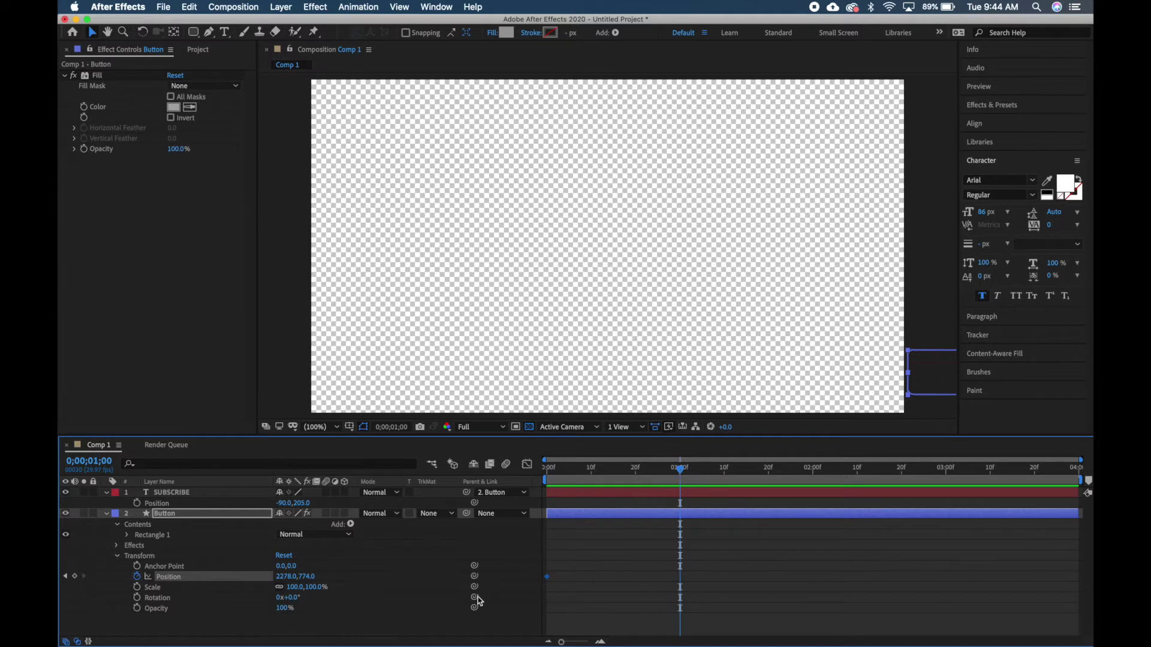
{"action": "left_click", "coordinate": [286, 576]}
{"action": "left_click_drag", "start_coordinate": [287, 576], "coordinate": [169, 580]}
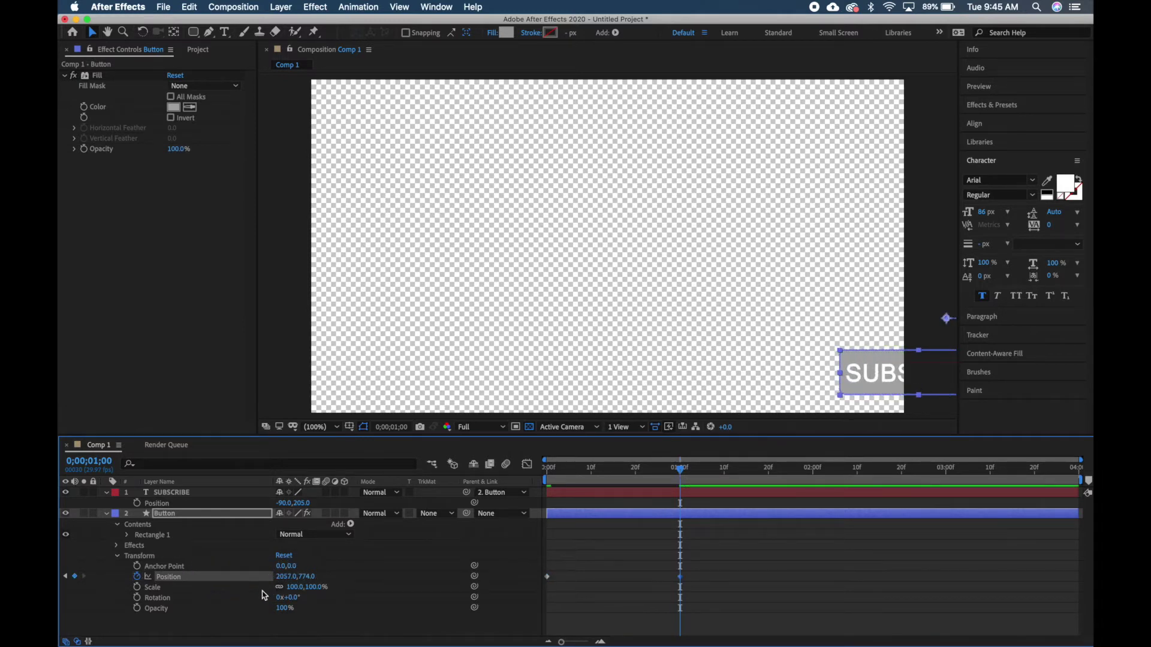
Step: Scrub the button's Position X to 1689 at one second, then move the time indicator to 2;20
{"action": "left_click_drag", "start_coordinate": [286, 576], "coordinate": [180, 576]}
{"action": "left_click", "coordinate": [288, 576]}
{"action": "left_click_drag", "start_coordinate": [288, 576], "coordinate": [193, 574]}
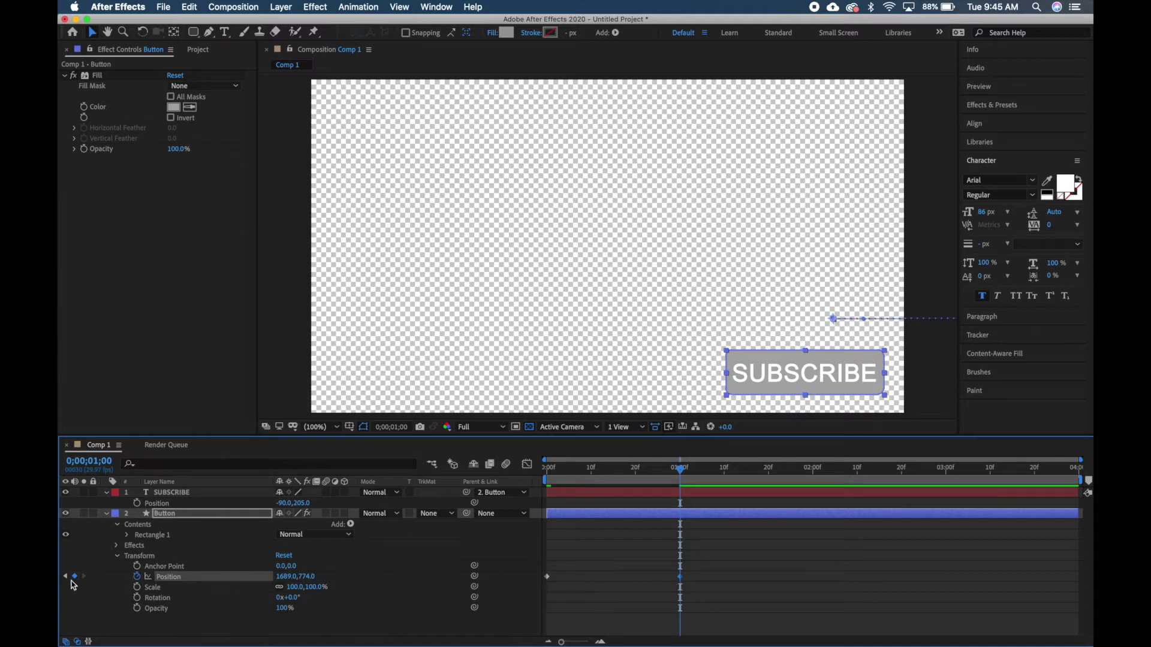
{"action": "left_click", "coordinate": [682, 471]}
{"action": "left_click_drag", "start_coordinate": [682, 471], "coordinate": [902, 474]}
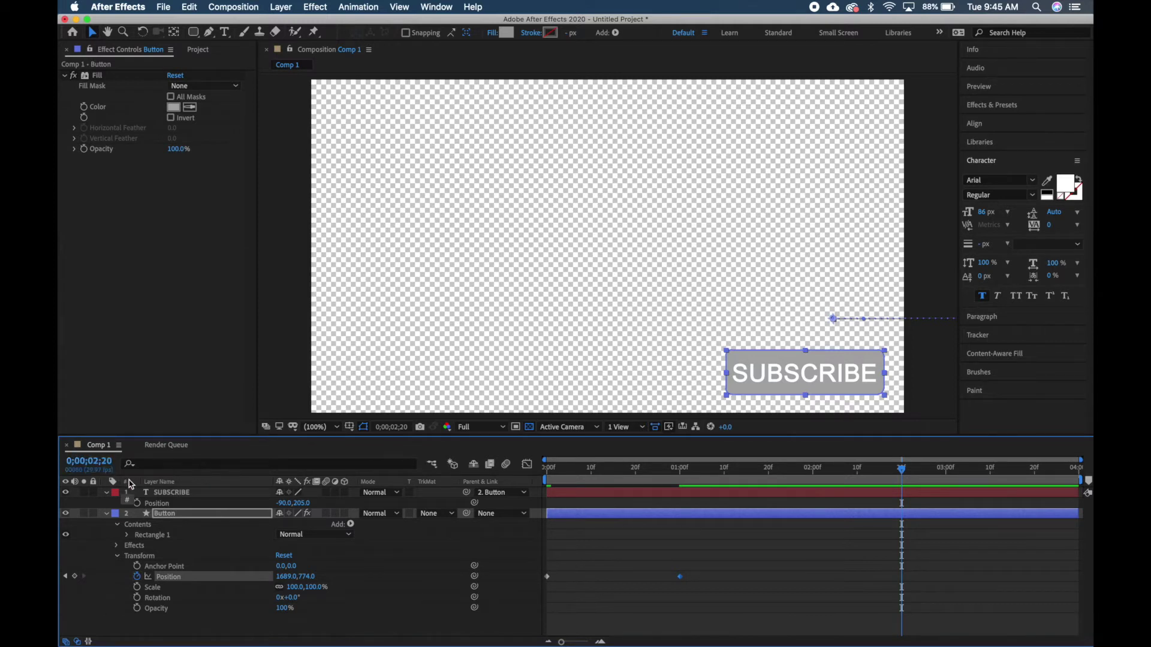
Step: Add a hold Position keyframe at 2;20, then set Position X to 2100 at 3;15
{"action": "left_click", "coordinate": [75, 577]}
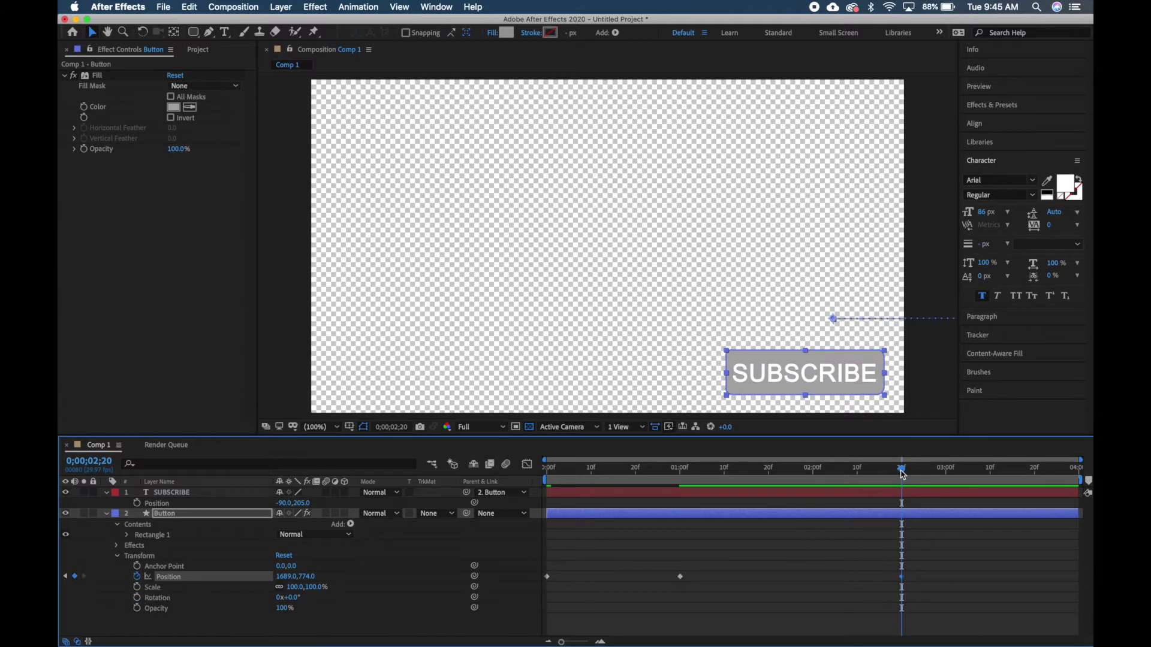
{"action": "left_click_drag", "start_coordinate": [901, 472], "coordinate": [1011, 485]}
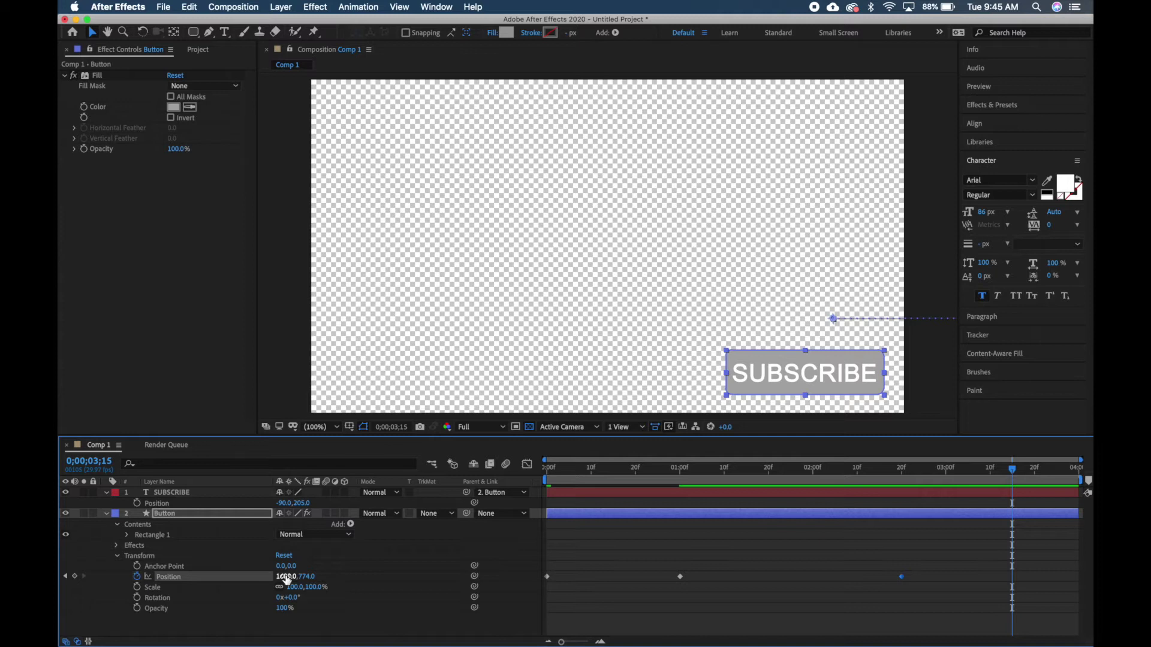
{"action": "left_click_drag", "start_coordinate": [286, 577], "coordinate": [431, 583]}
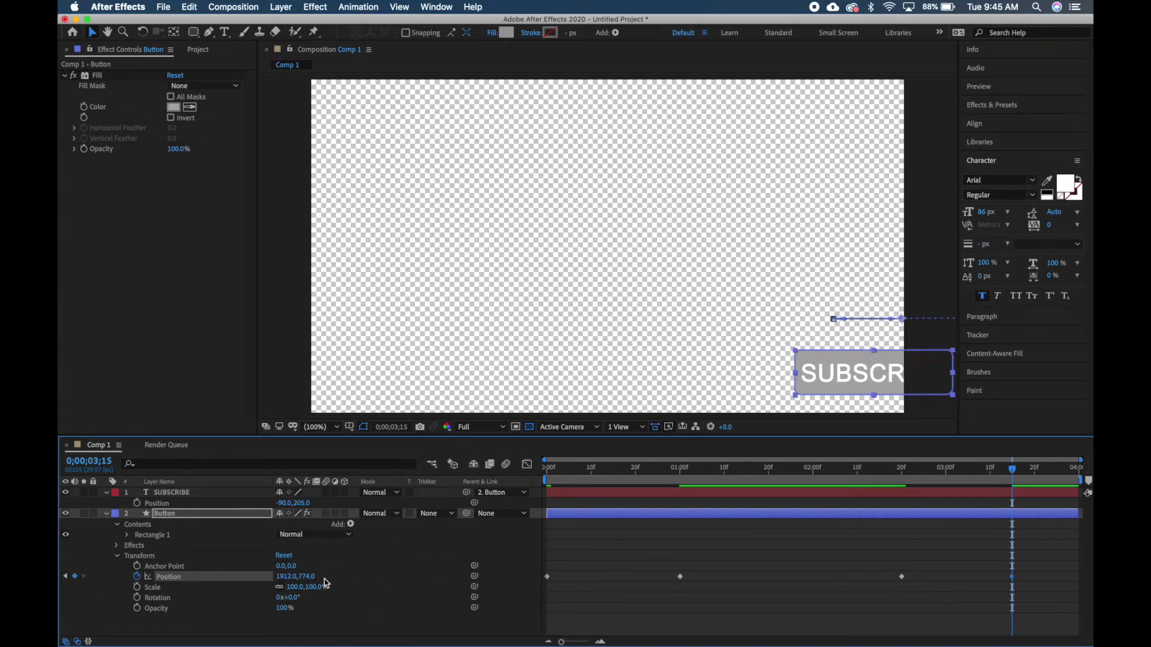
{"action": "left_click", "coordinate": [287, 577]}
{"action": "left_click", "coordinate": [319, 581]}
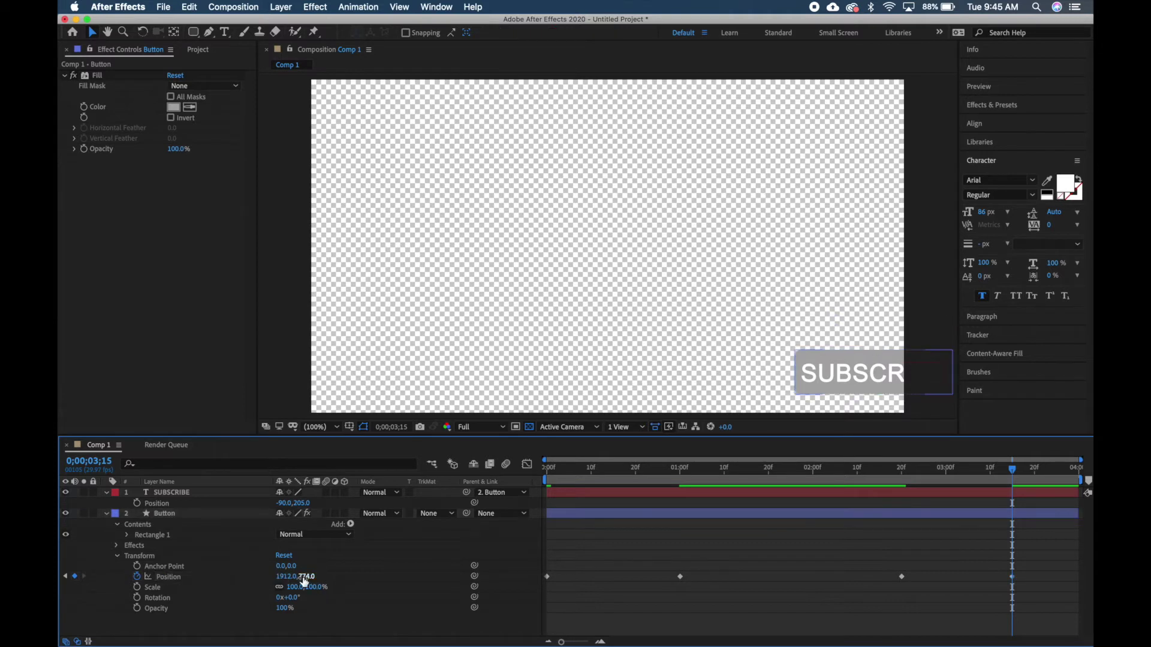
{"action": "type", "text": "2100"}
{"action": "key", "text": "Return"}
Step: Push the button's Position X to 2276, fully off the right edge, and start the preview
{"action": "left_click_drag", "start_coordinate": [424, 590], "coordinate": [500, 601]}
{"action": "left_click_drag", "start_coordinate": [293, 579], "coordinate": [319, 582]}
{"action": "key", "text": "space"}
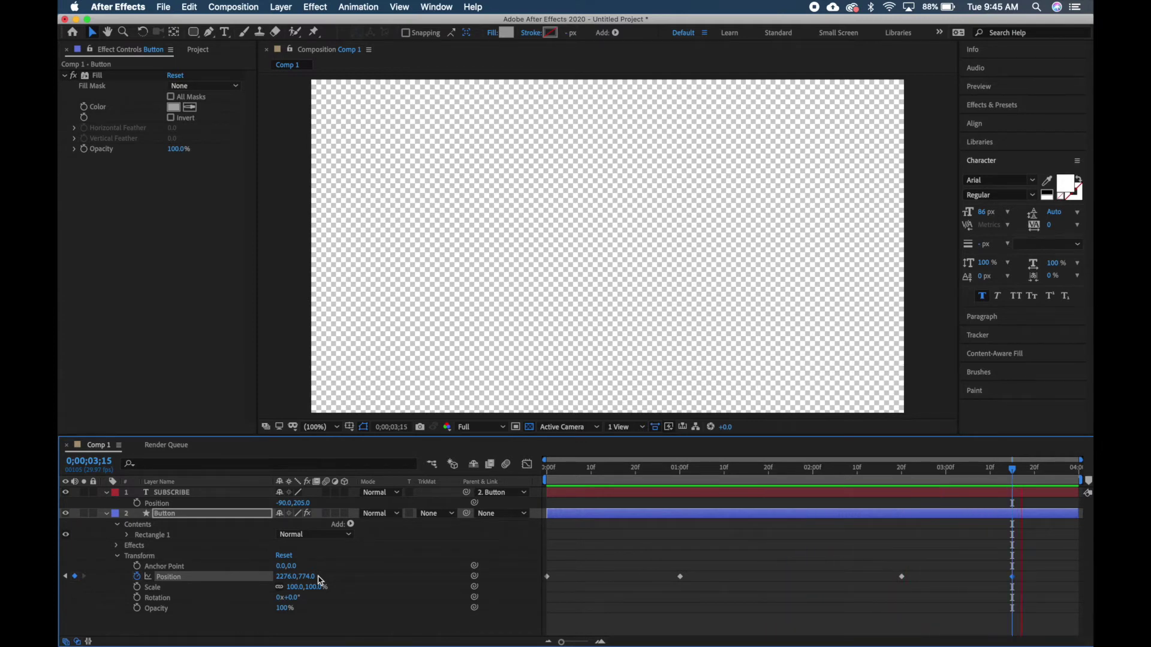
Step: Apply Easy Ease (F9) to all four Position keyframes and preview the eased slide
{"action": "key", "text": "space"}
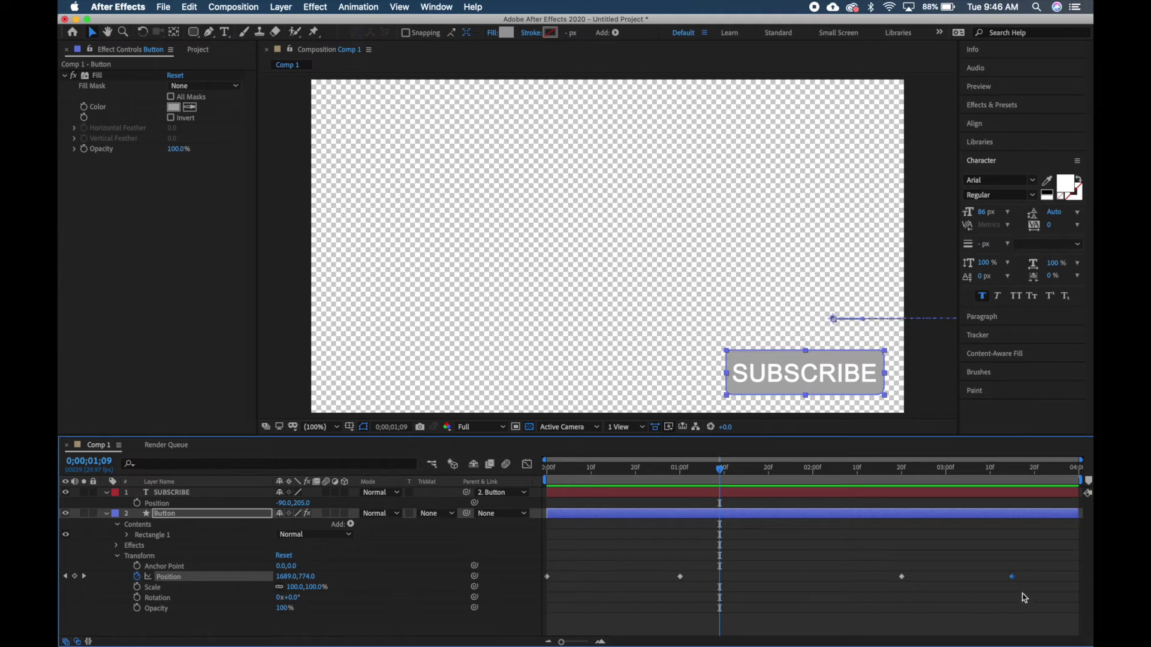
{"action": "left_click", "coordinate": [1034, 575]}
{"action": "left_click_drag", "start_coordinate": [1051, 557], "coordinate": [545, 598]}
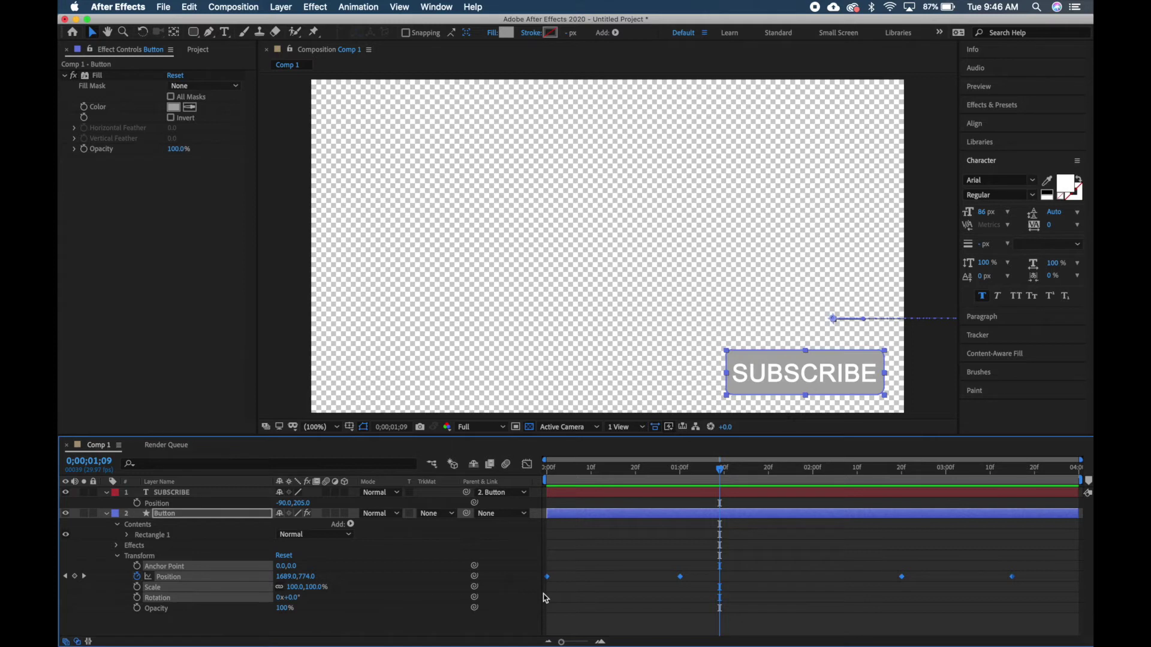
{"action": "key", "text": "F9"}
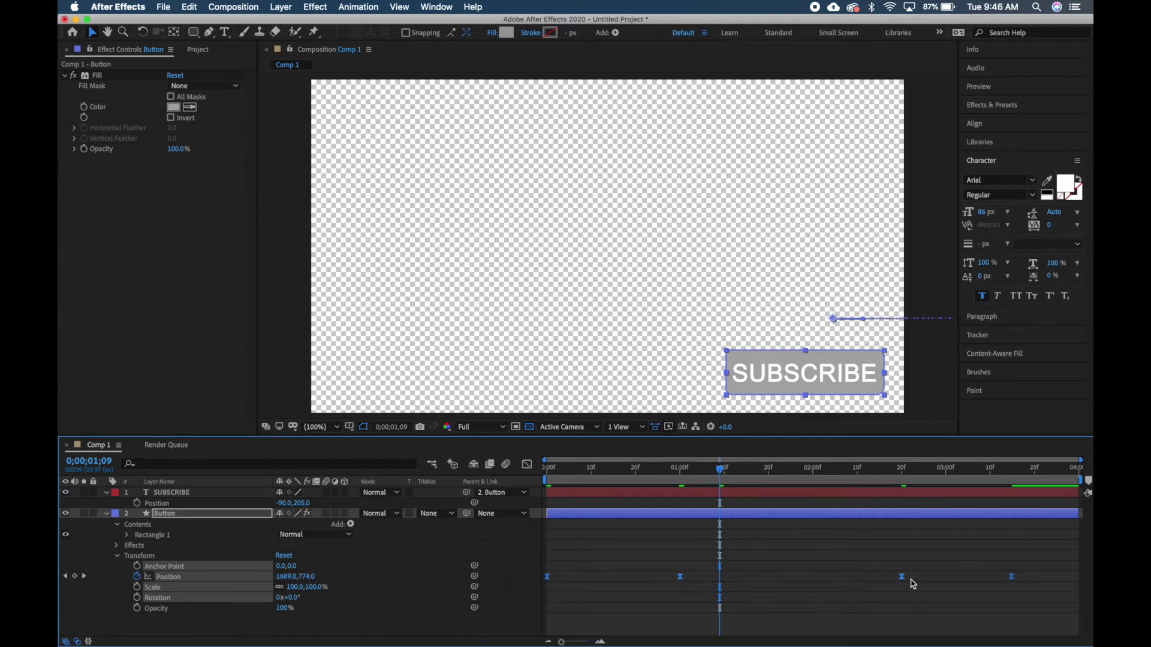
{"action": "key", "text": "space"}
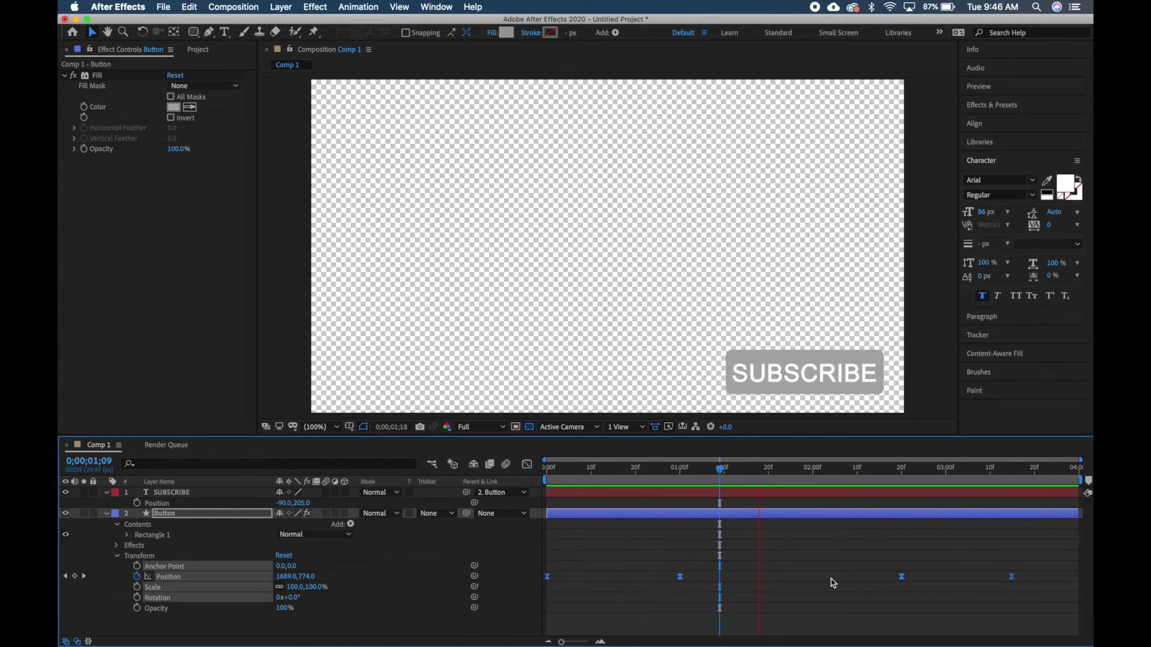
{"action": "key", "text": "space"}
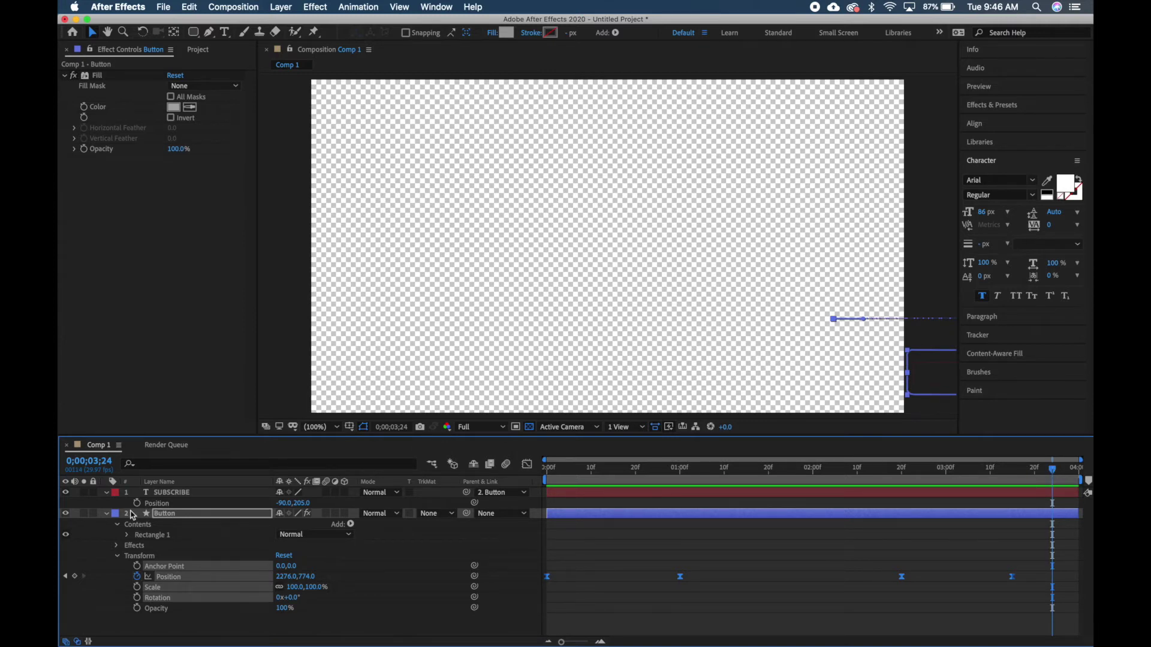
Step: Expand the Button's Fill effect and set grey Color keyframes at 0;00 and 2;00
{"action": "left_click", "coordinate": [117, 546]}
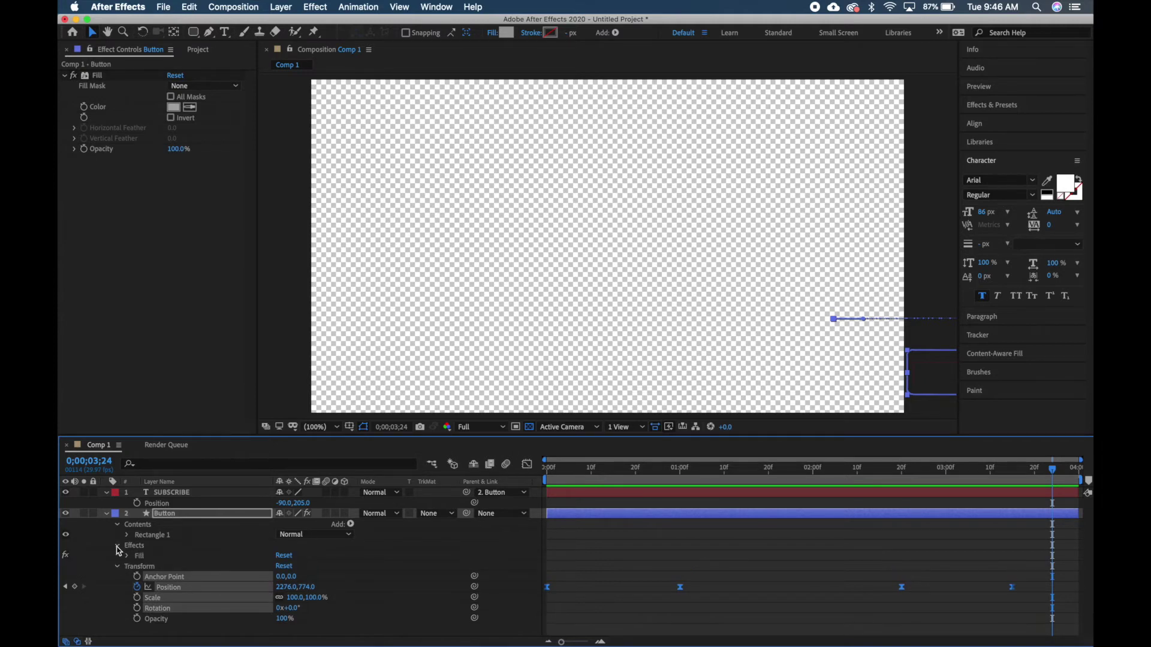
{"action": "left_click", "coordinate": [126, 557]}
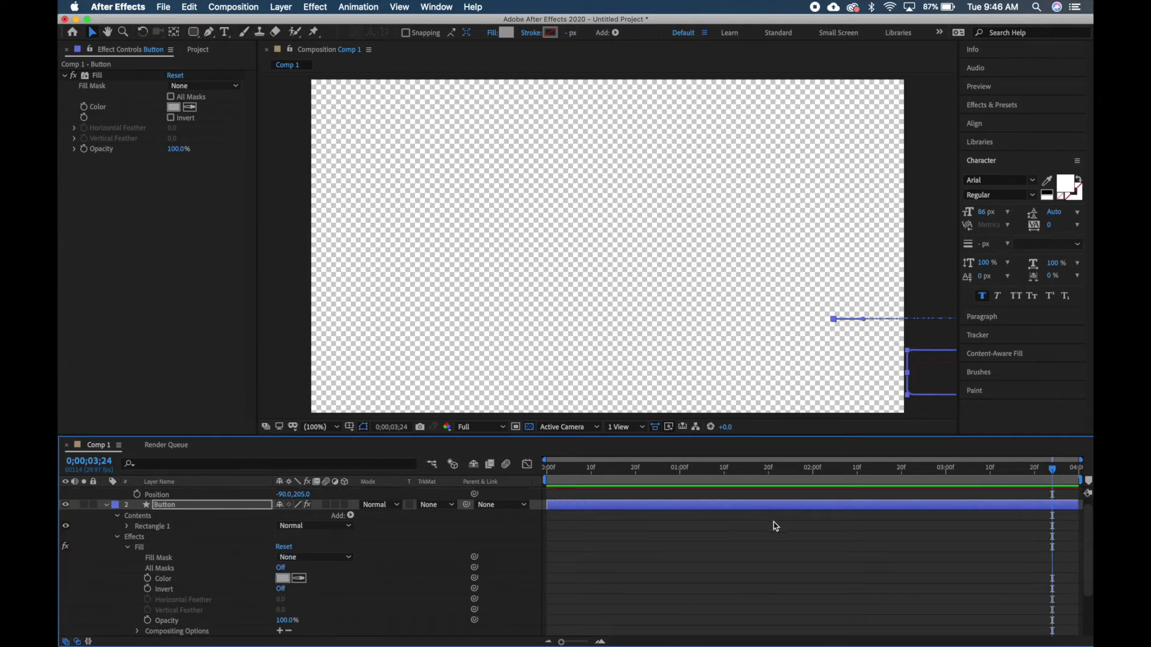
{"action": "left_click_drag", "start_coordinate": [1054, 474], "coordinate": [527, 470]}
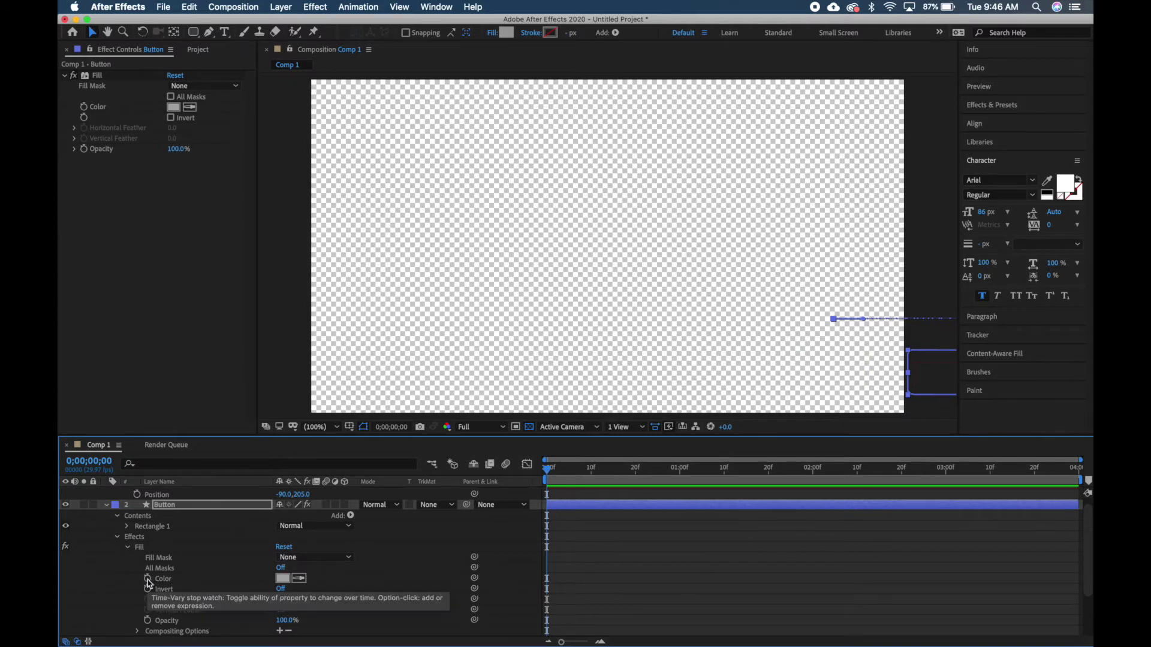
{"action": "left_click", "coordinate": [148, 580]}
{"action": "left_click_drag", "start_coordinate": [547, 474], "coordinate": [813, 483]}
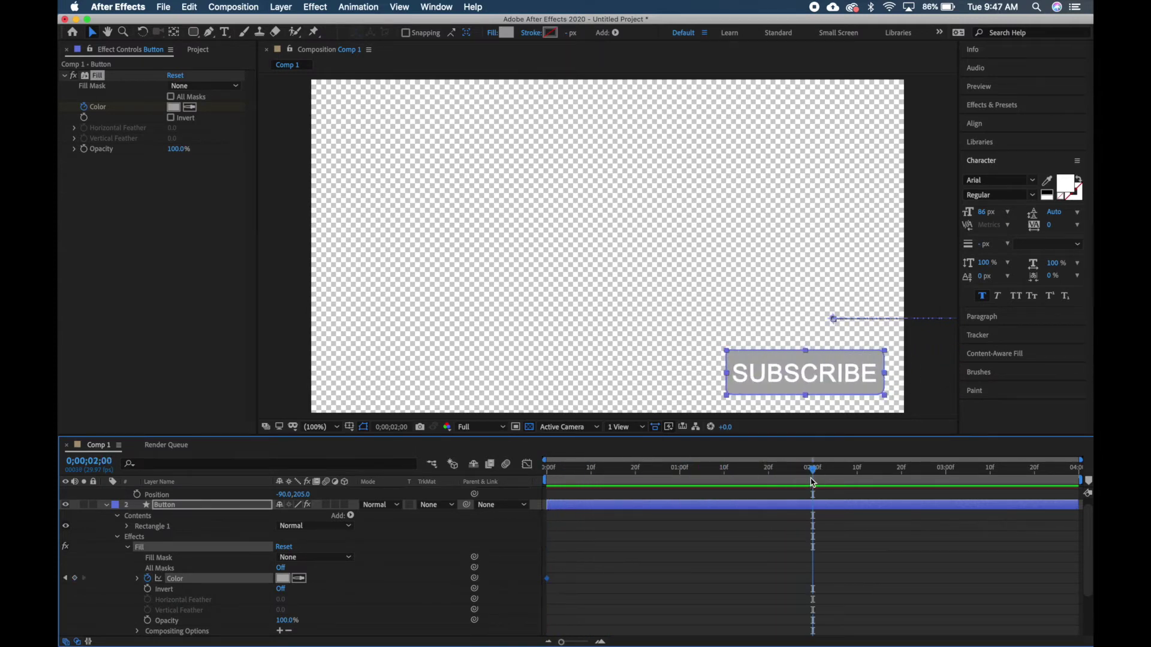
{"action": "left_click", "coordinate": [75, 579]}
{"action": "left_click_drag", "start_coordinate": [813, 474], "coordinate": [825, 475]}
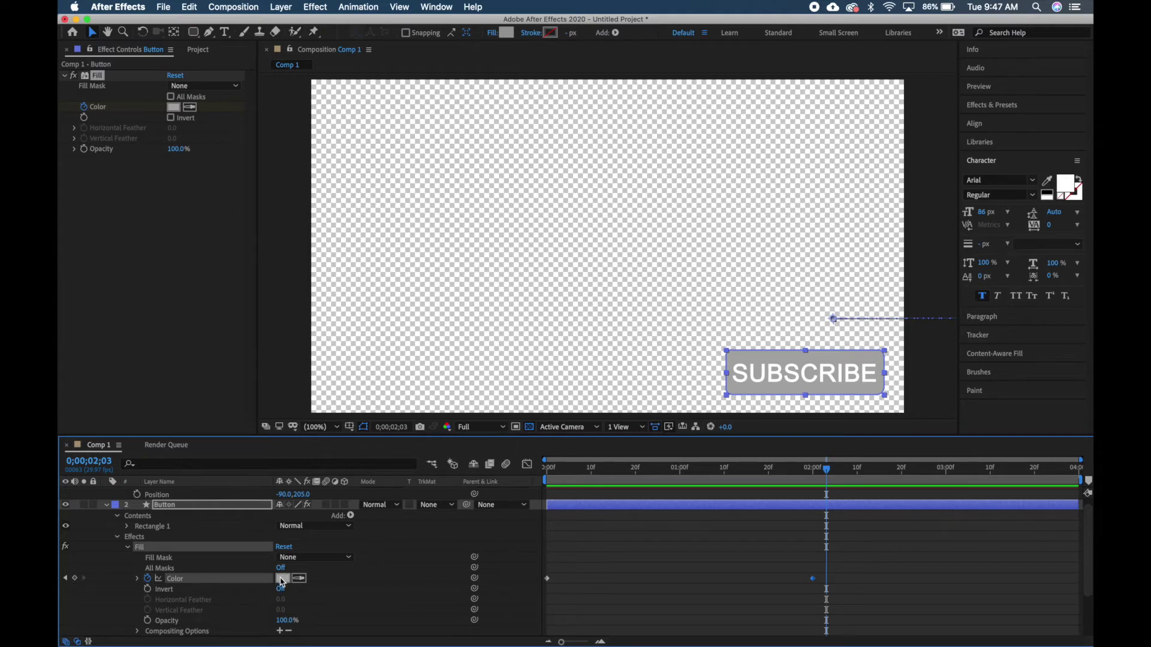
Step: Set the Fill Color to red FF0000 at 2;03 and preview the red flash
{"action": "left_click", "coordinate": [282, 578]}
{"action": "left_click_drag", "start_coordinate": [632, 456], "coordinate": [748, 372]}
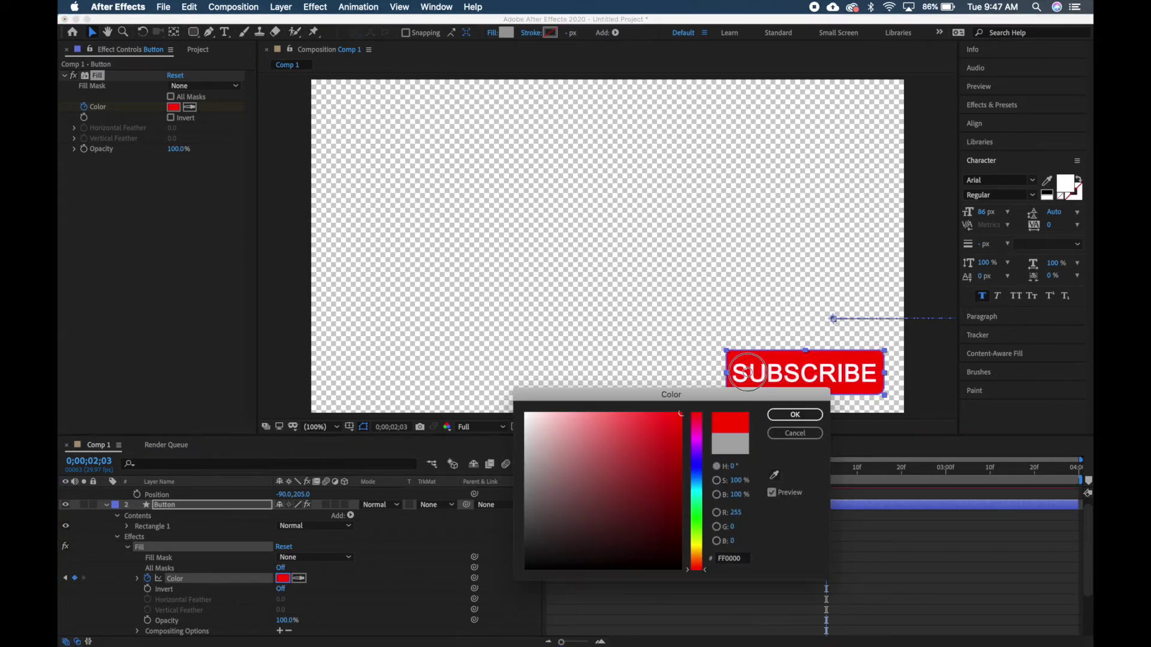
{"action": "left_click", "coordinate": [795, 415]}
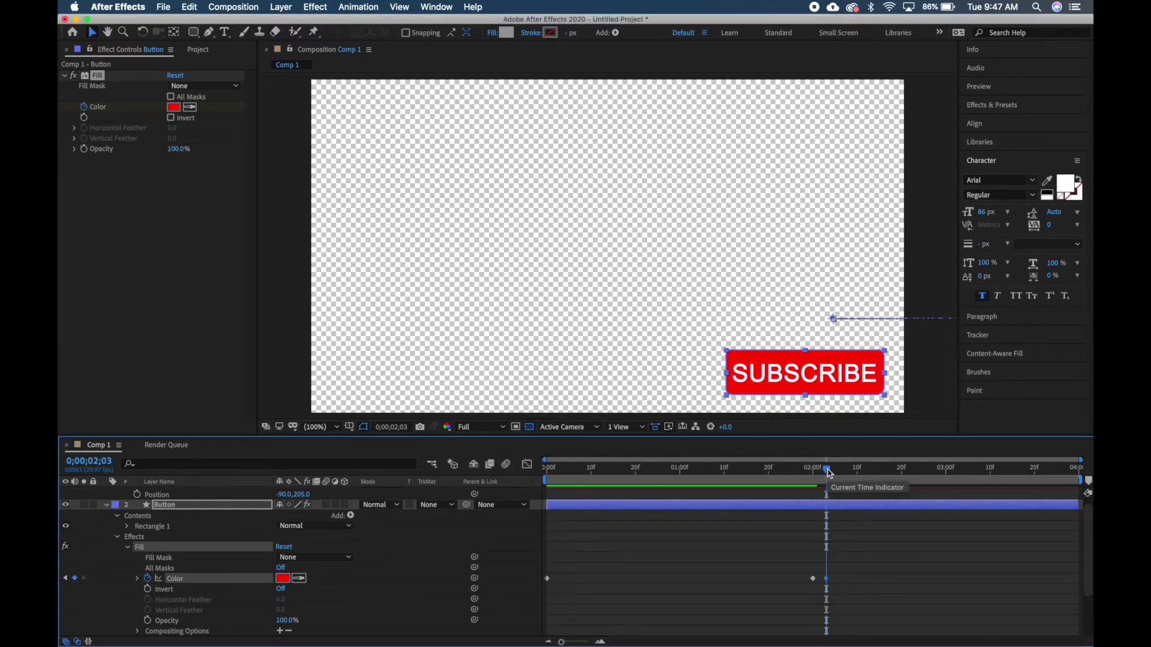
{"action": "key", "text": "space"}
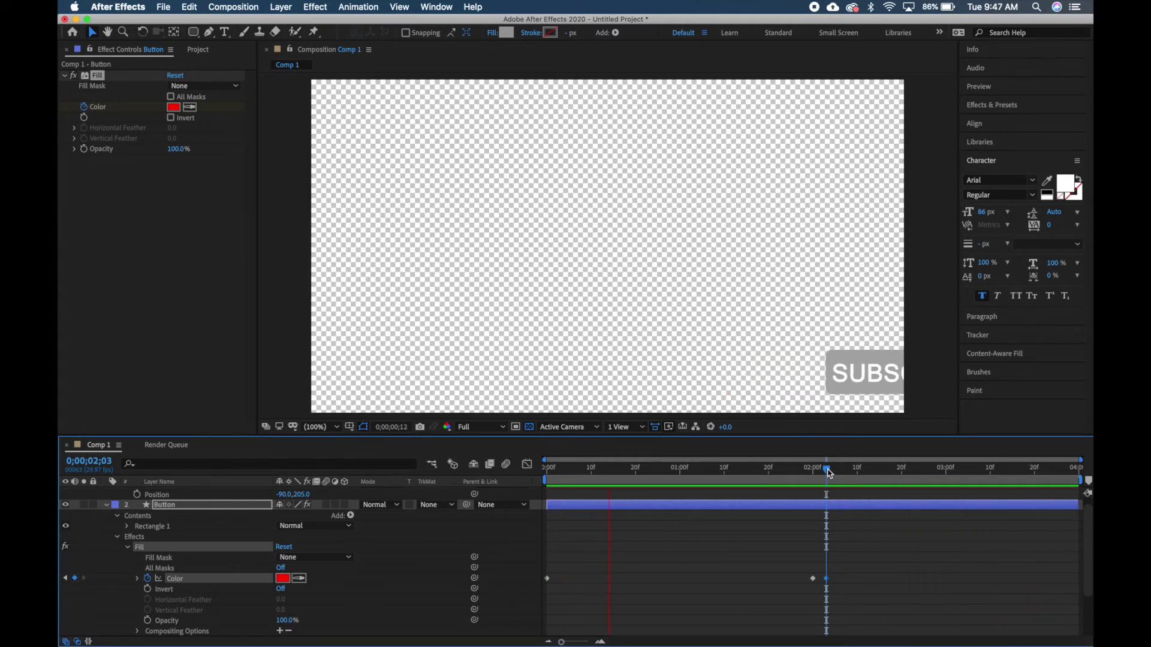
{"action": "key", "text": "space"}
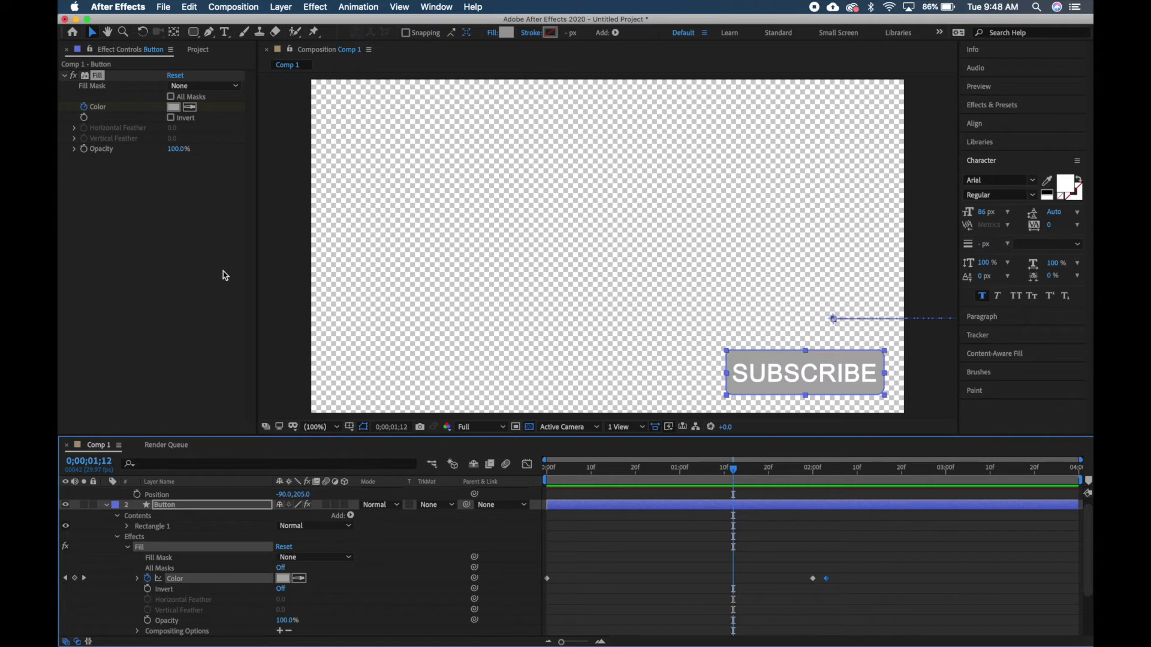
Step: Drag Pointer.png from the Project panel into the Comp 1 timeline as the top layer
{"action": "left_click", "coordinate": [200, 50]}
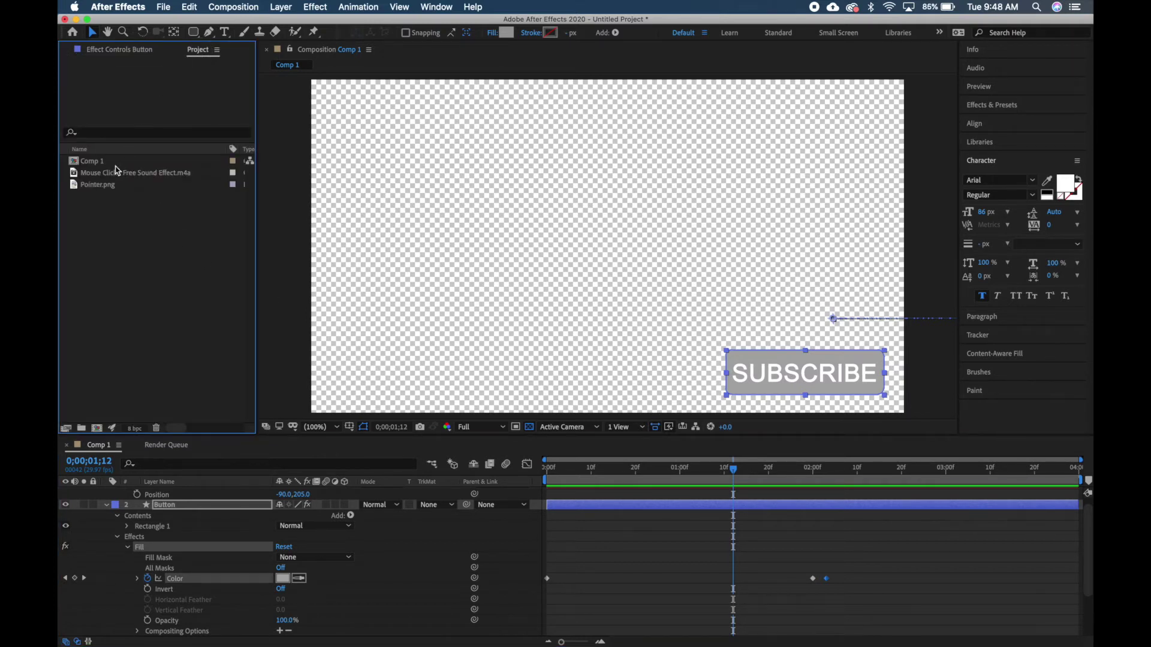
{"action": "scroll", "coordinate": [195, 582], "scroll_direction": "up", "scroll_amount": 1}
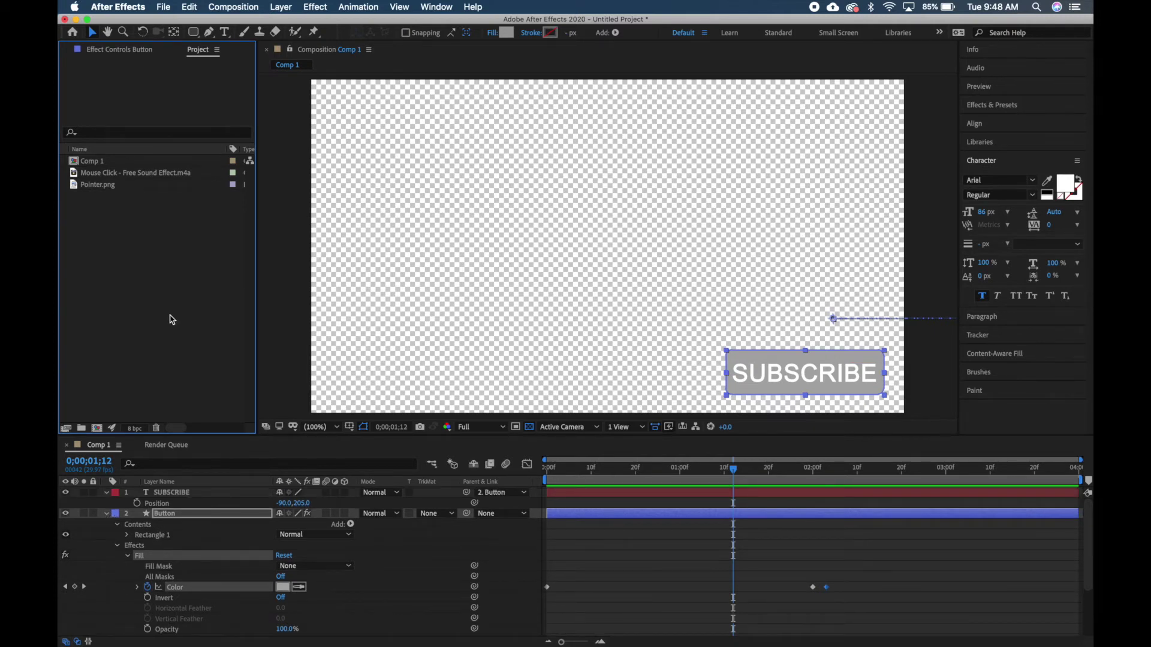
{"action": "left_click", "coordinate": [105, 190]}
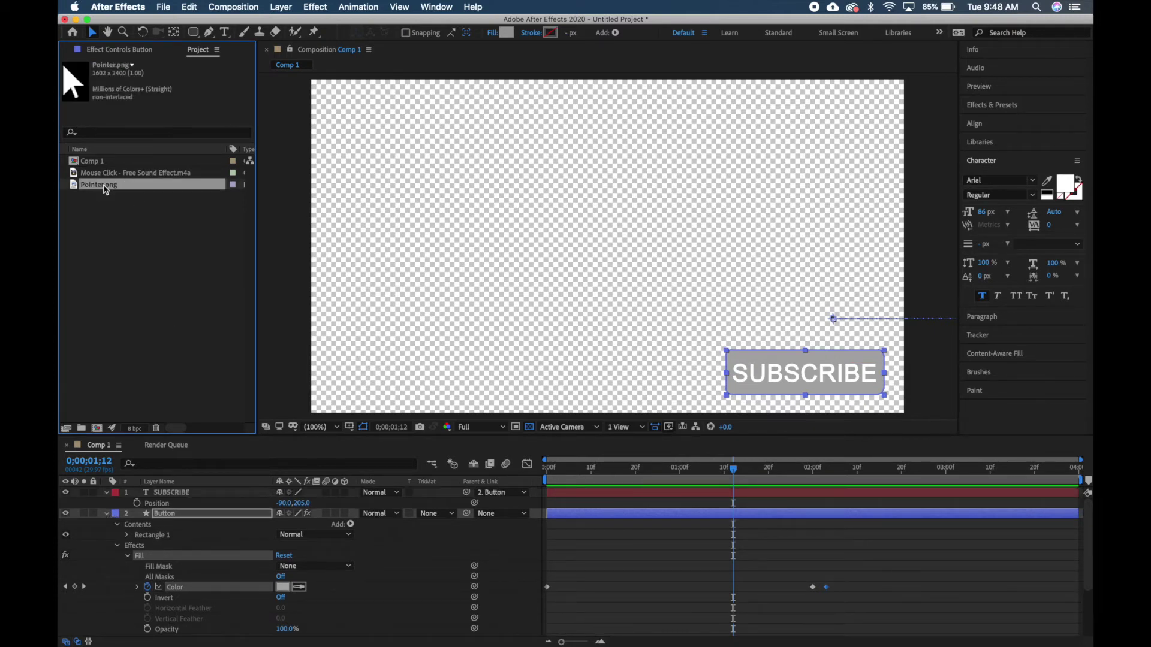
{"action": "left_click_drag", "start_coordinate": [103, 186], "coordinate": [111, 357]}
{"action": "left_click_drag", "start_coordinate": [159, 473], "coordinate": [162, 491]}
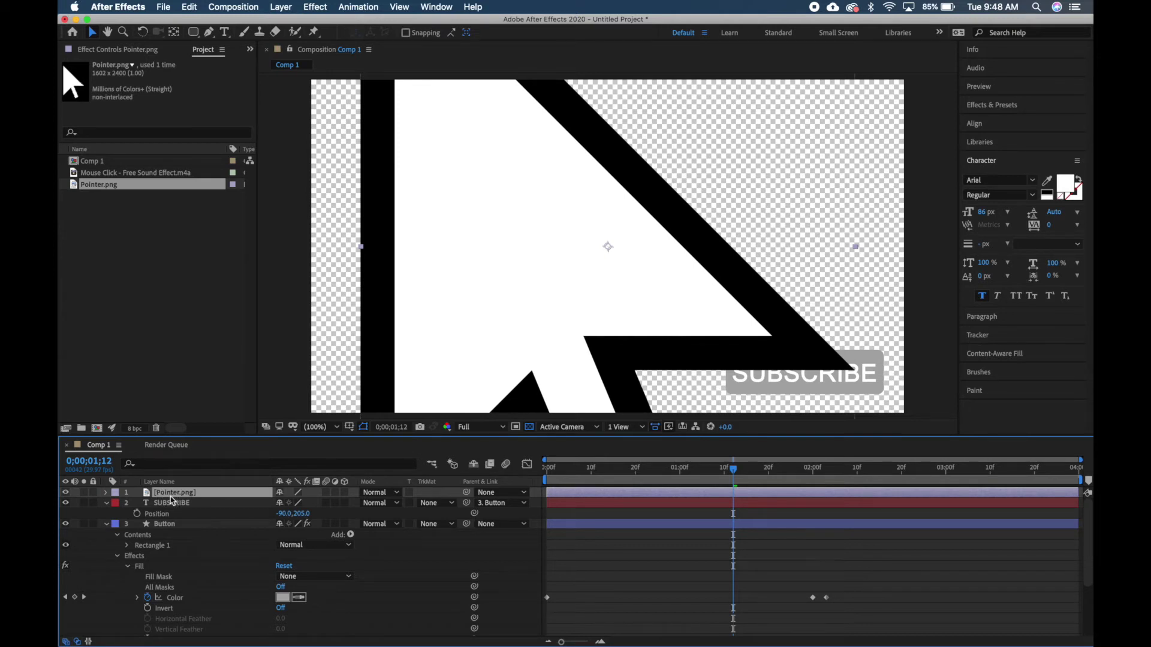
Step: Set the Pointer.png layer's Scale to 3%
{"action": "key", "text": "s"}
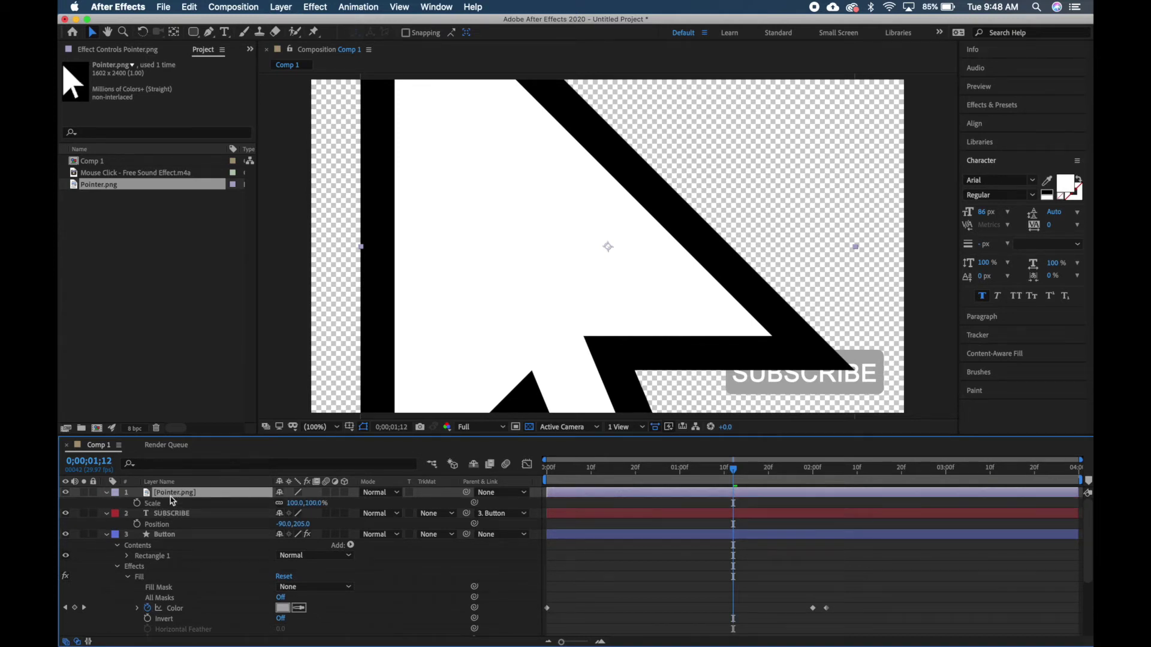
{"action": "left_click", "coordinate": [295, 504]}
{"action": "type", "text": "3"}
{"action": "key", "text": "Return"}
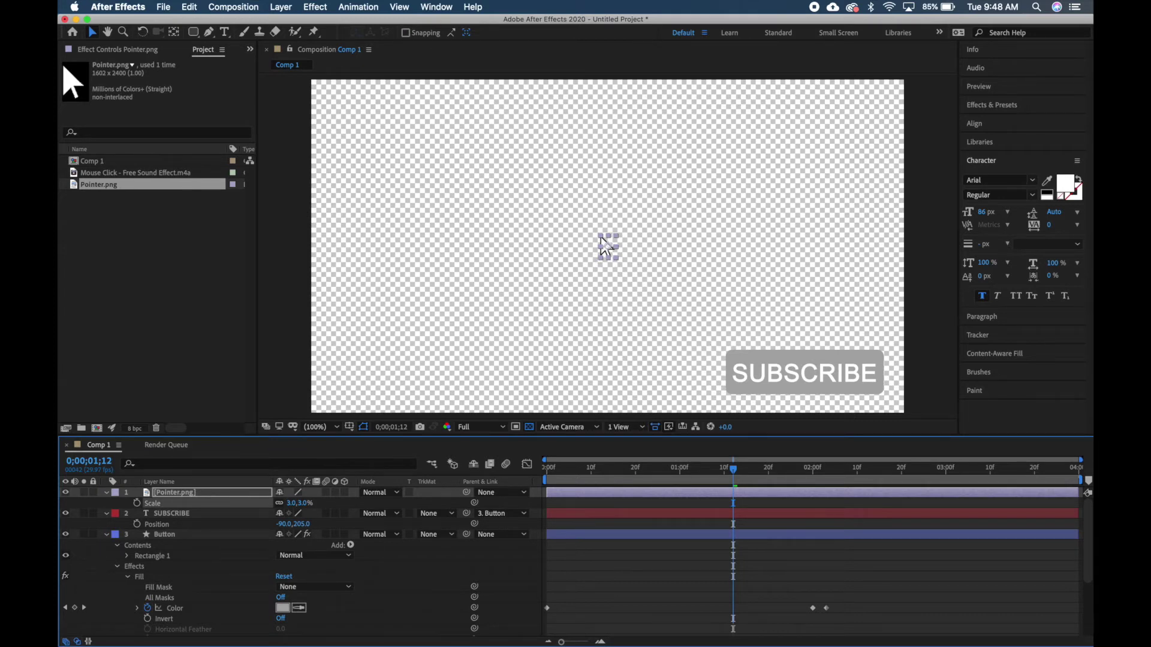
Step: Step back a few frames and drag the pointer image down onto the SUBSCRIBE button
{"action": "left_click", "coordinate": [733, 472]}
{"action": "mouse_move", "coordinate": [734, 472]}
{"action": "left_mouse_down"}
{"action": "mouse_move", "coordinate": [706, 480]}
{"action": "mouse_move", "coordinate": [724, 478]}
{"action": "left_mouse_up"}
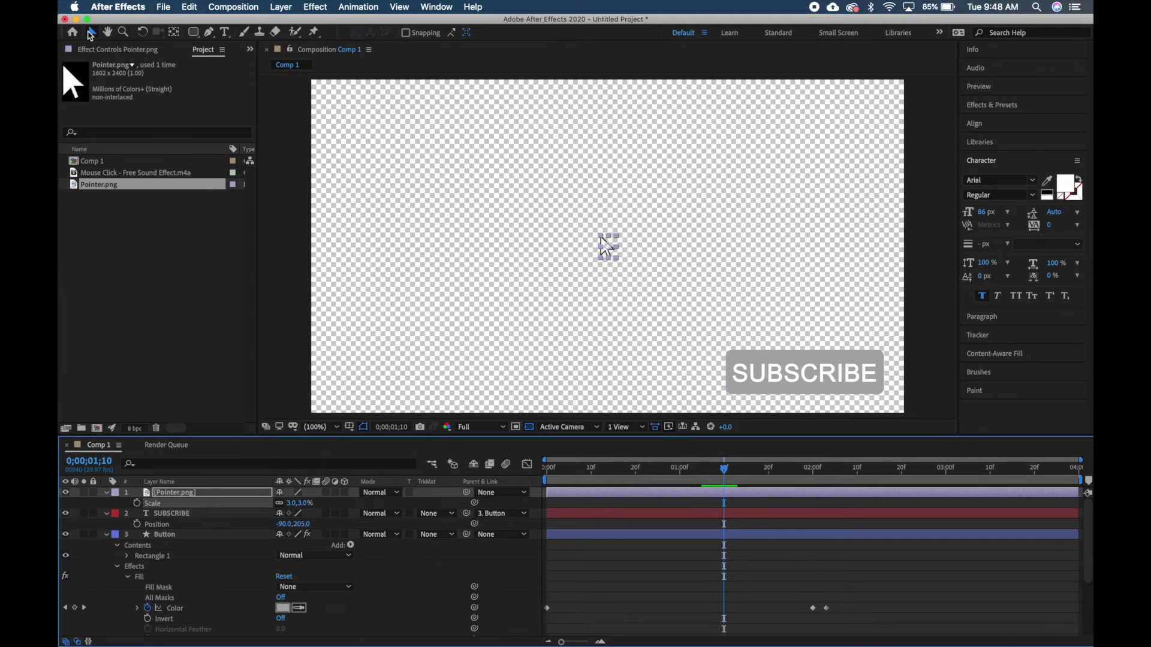
{"action": "left_click", "coordinate": [608, 244]}
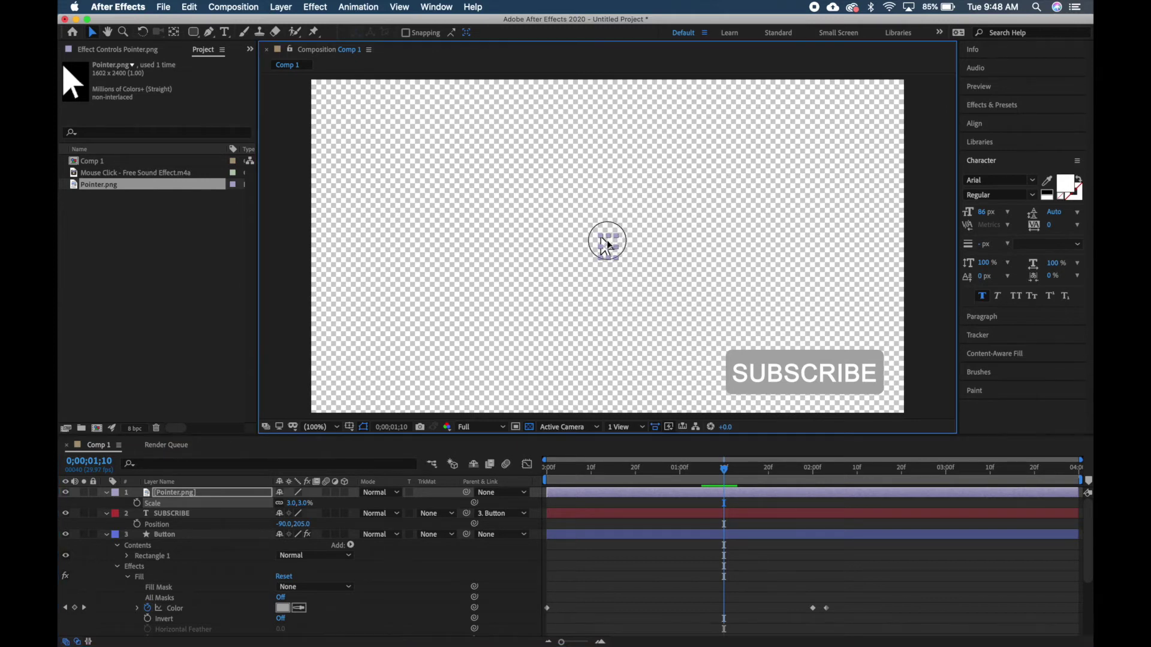
{"action": "left_click_drag", "start_coordinate": [608, 244], "coordinate": [807, 426]}
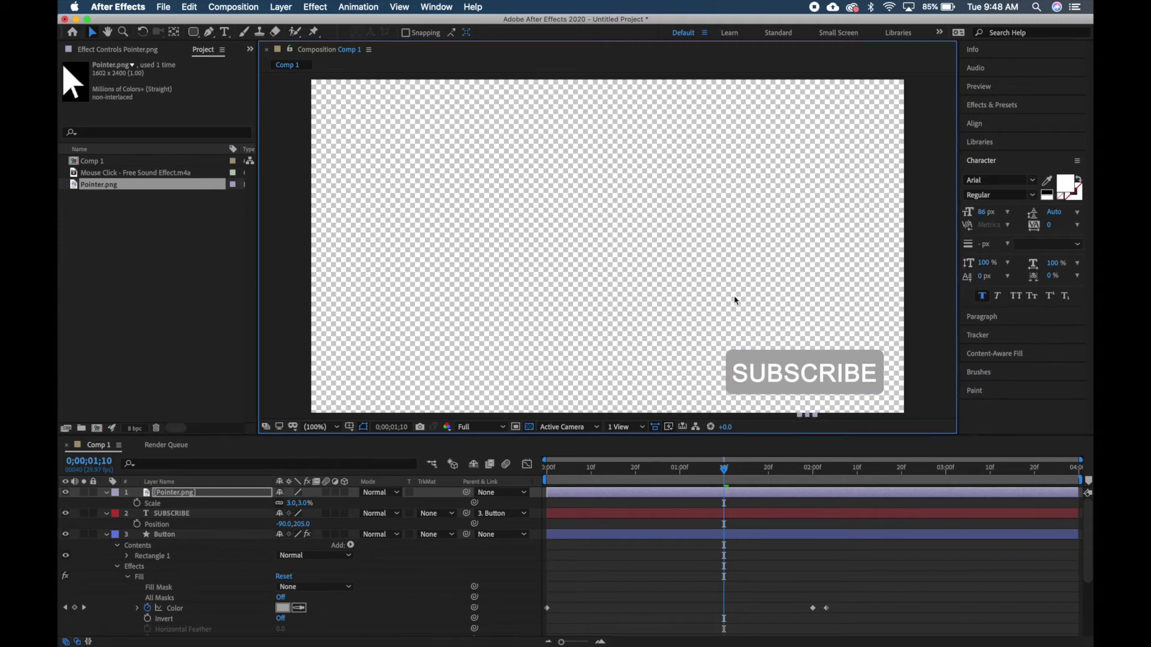